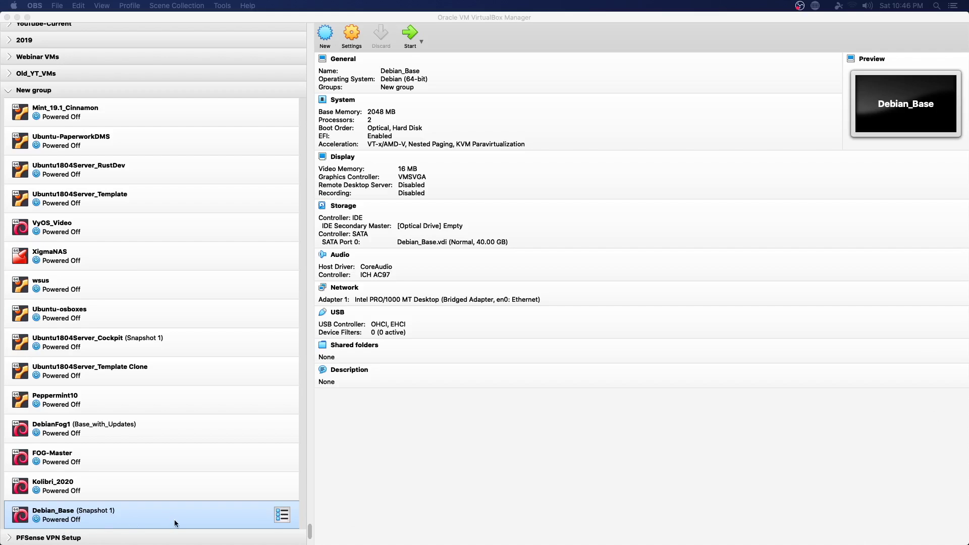
Step: Bring VirtualBox to the front and open the Debian_Base VM's context menu
left_click(282, 518)
right_click(240, 515)
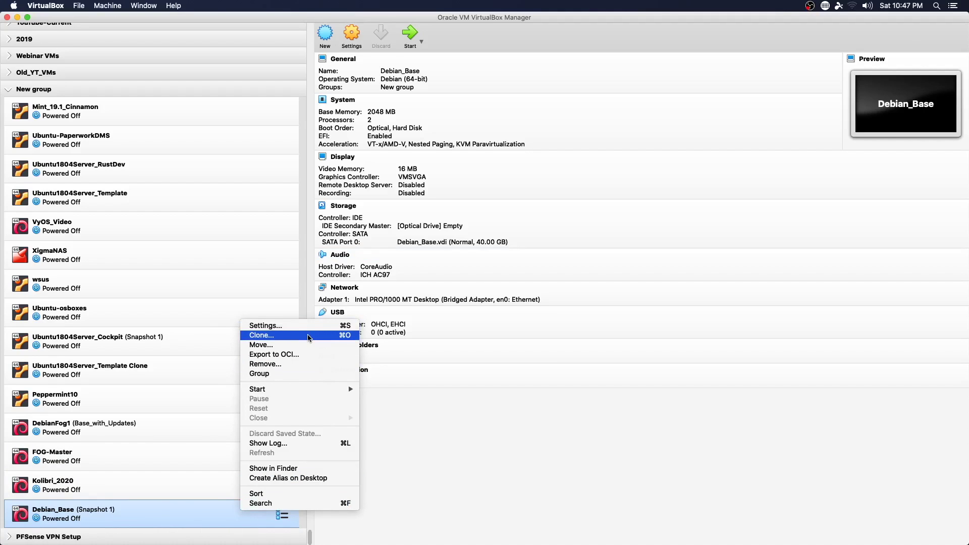
Step: Full-clone Debian_Base as 'Kolibri-Debian' using only the current machine state
left_click(310, 336)
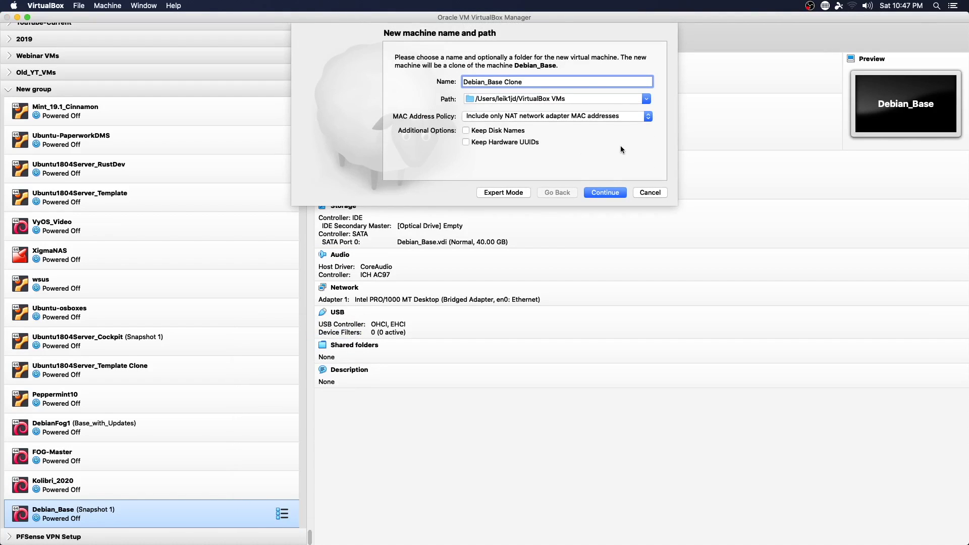
key("BackSpace")
key("BackSpace")
key("BackSpace")
key("BackSpace")
key("BackSpace")
key("BackSpace")
key("BackSpace")
key("BackSpace")
key("BackSpace")
key("BackSpace")
key("BackSpace")
key("BackSpace")
key("BackSpace")
key("BackSpace")
key("BackSpace")
key("BackSpace")
key("BackSpace")
type("Kolibri-Debian")
left_click(604, 195)
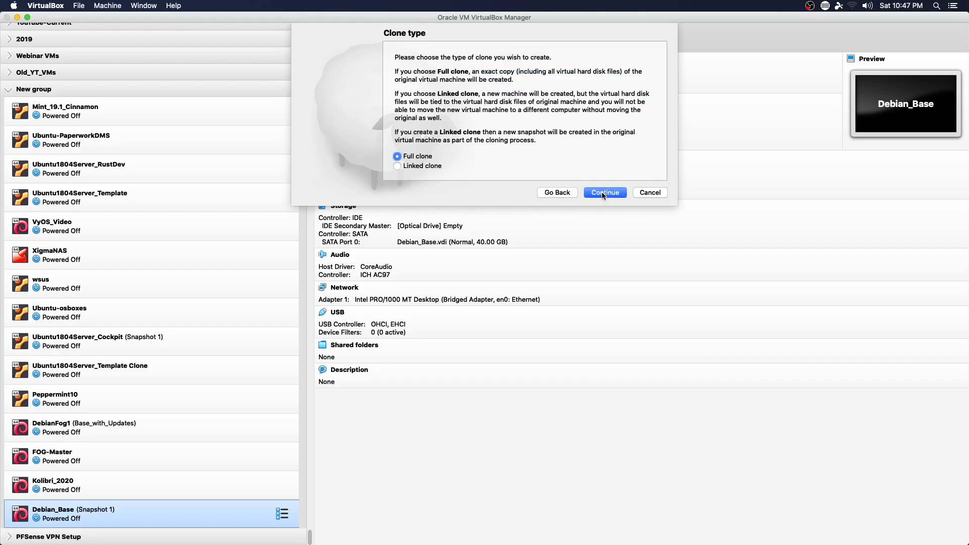
left_click(603, 194)
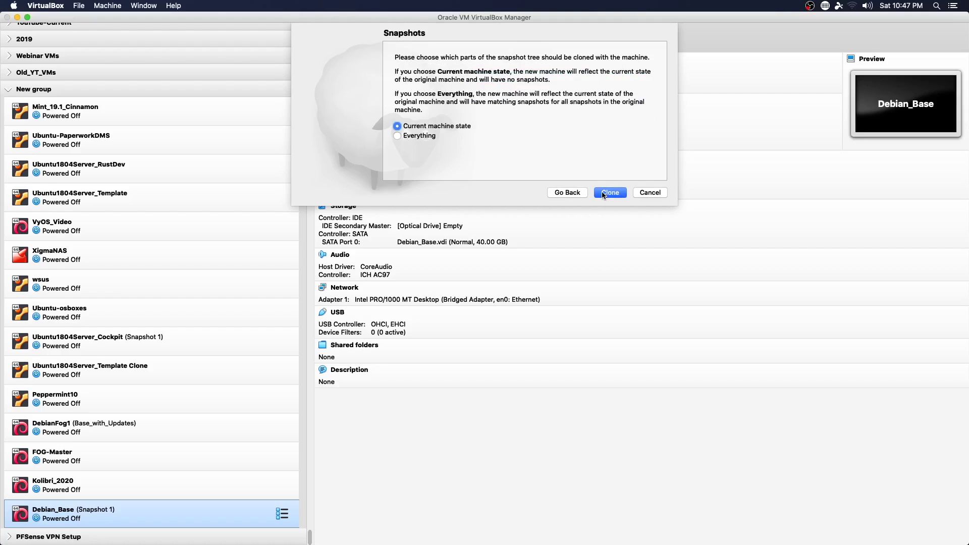
left_click(609, 192)
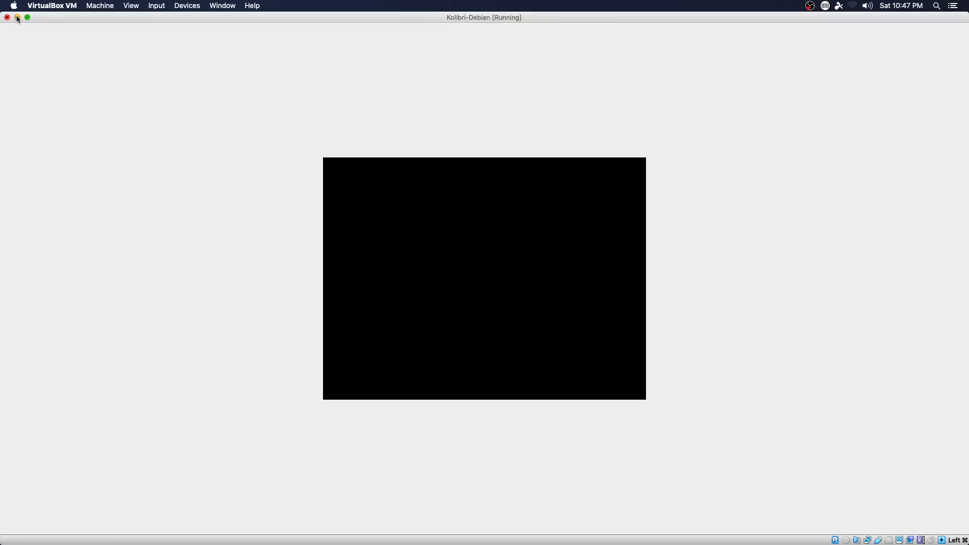
Step: Minimize the Kolibri-Debian console window and the VirtualBox Manager while the VM boots
left_click(17, 17)
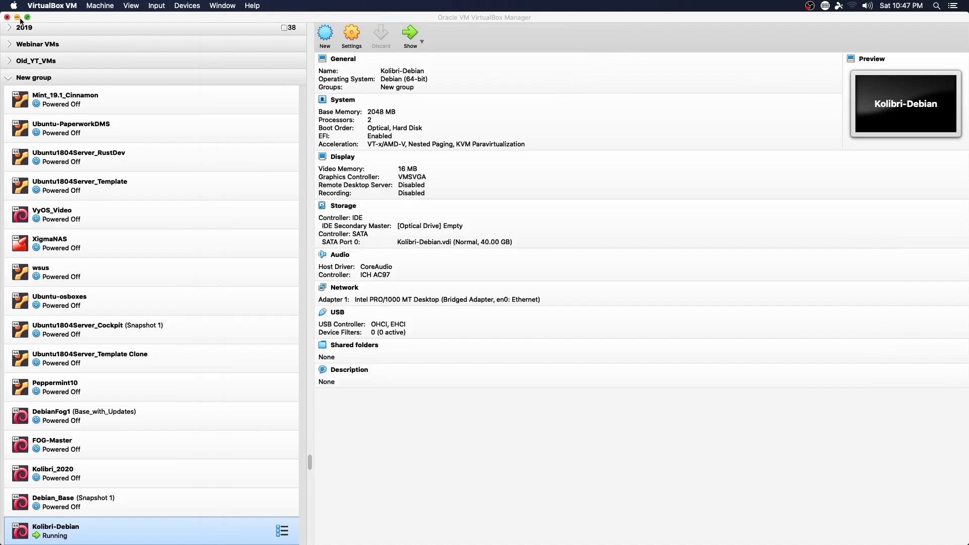
left_click(17, 17)
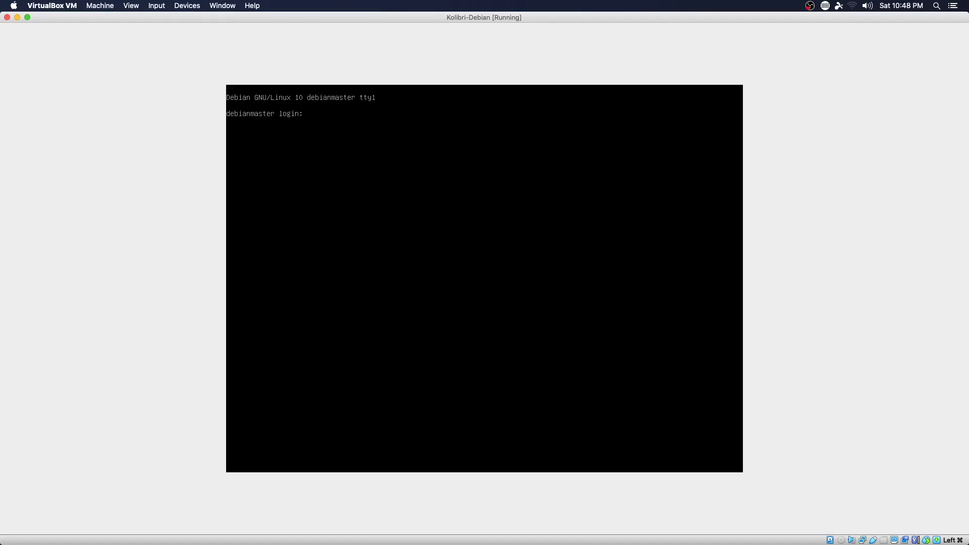
Step: Log in as root and enter 'apt update && apt upgrade -y' to update the system
type("root")
key("Return")
key("Return")
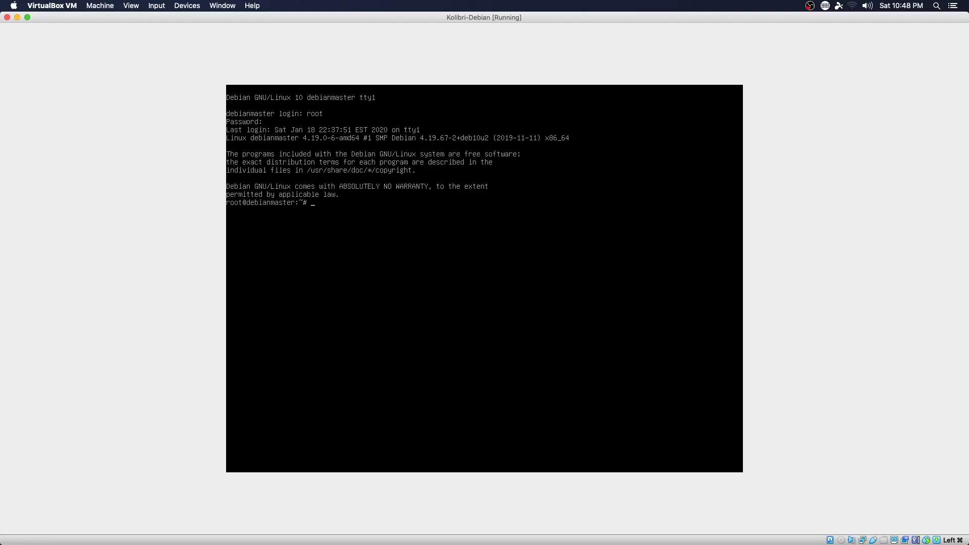
type("apt update && apt upgrade -y")
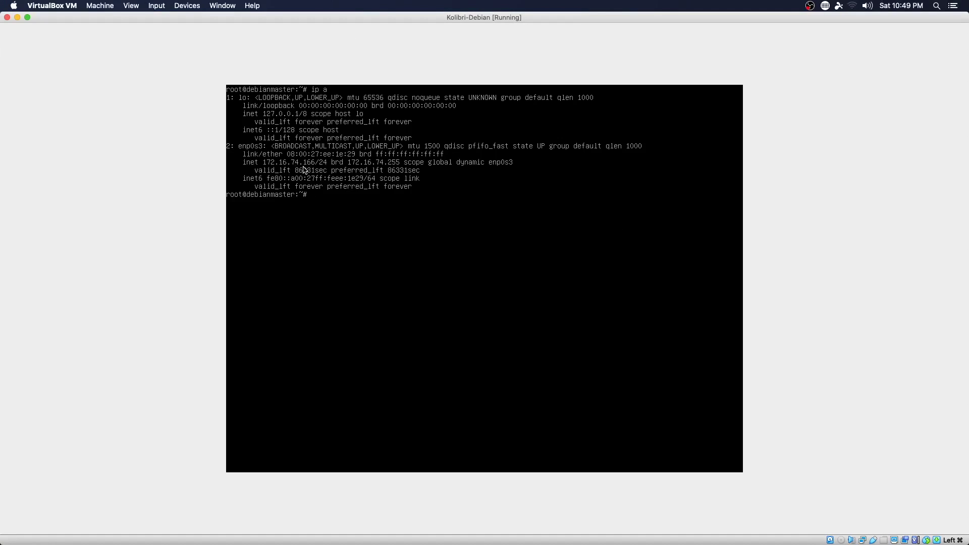
Step: Hide the VM console, then move, maximize and enlarge the font of a Terminal window
left_click(18, 17)
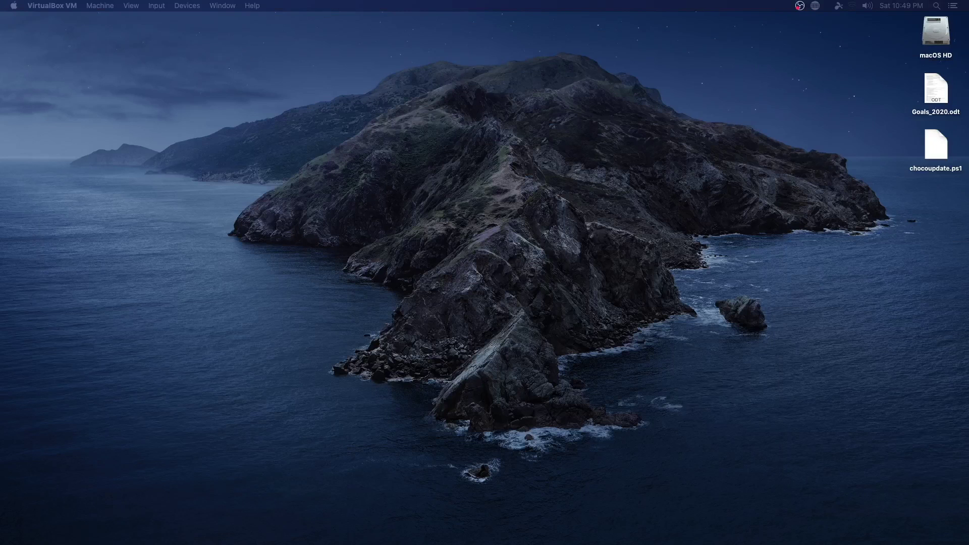
left_click_drag(665, 23, 585, 37)
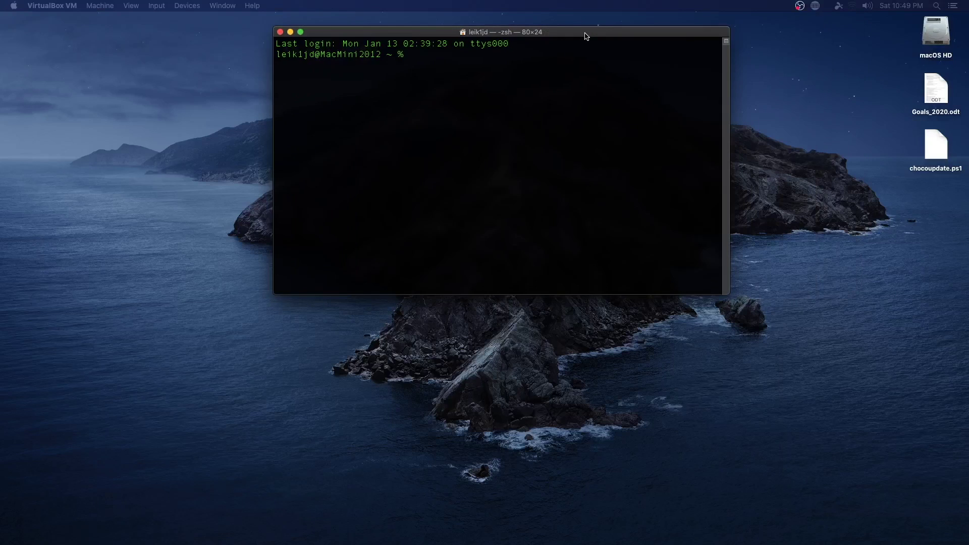
double_click(584, 33)
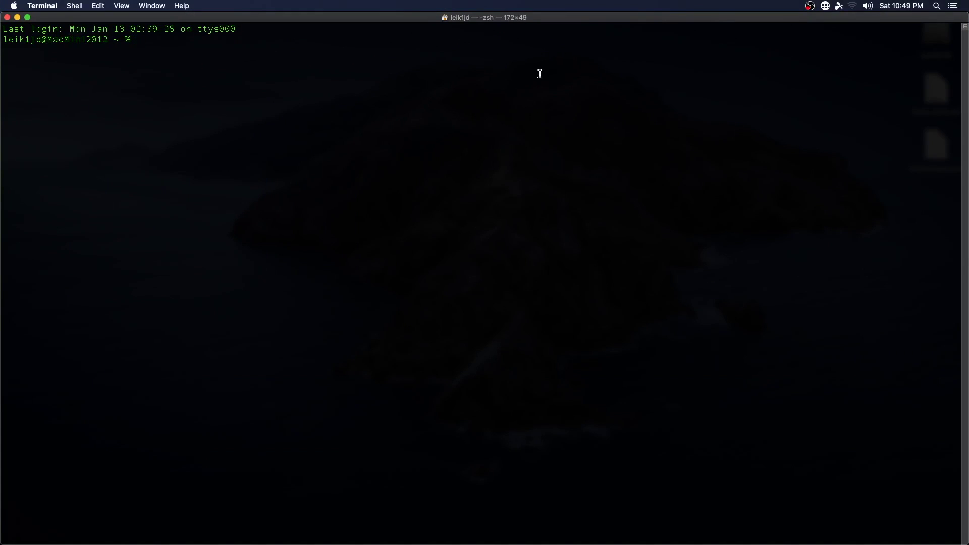
key("super+plus")
key("super+plus")
key("super+plus")
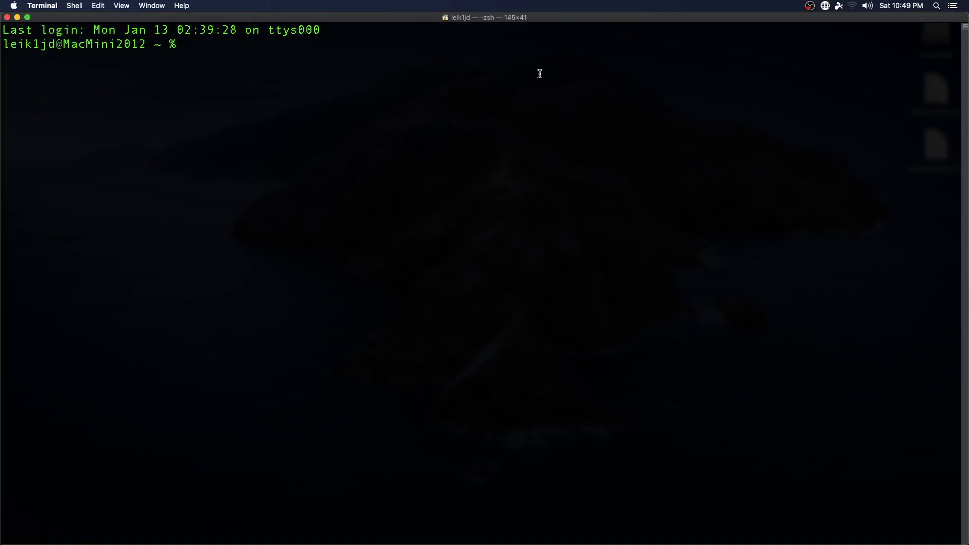
Step: SSH into the VM at 172.16.74.166, accept its host key, log in and clear the screen
type("ssh leik1jd@172.16.74.166")
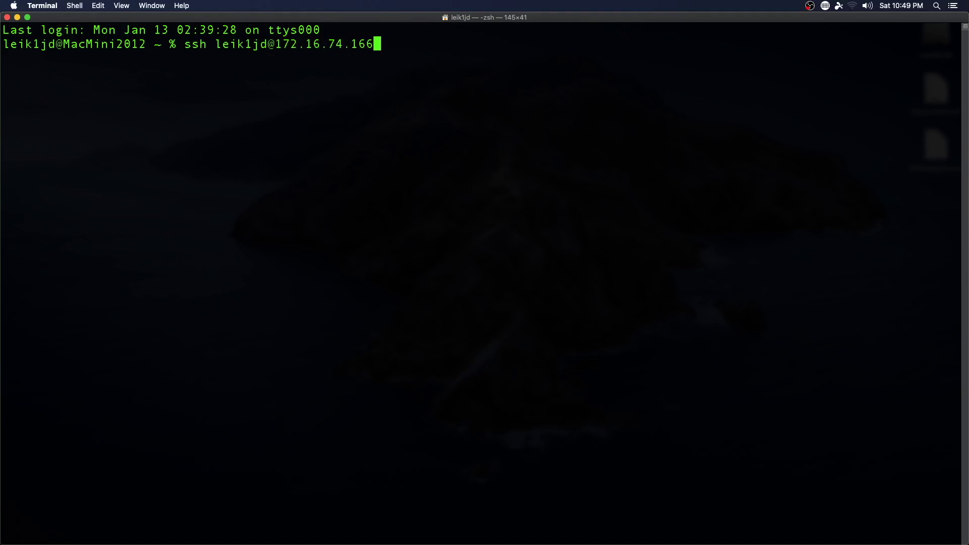
key("Return")
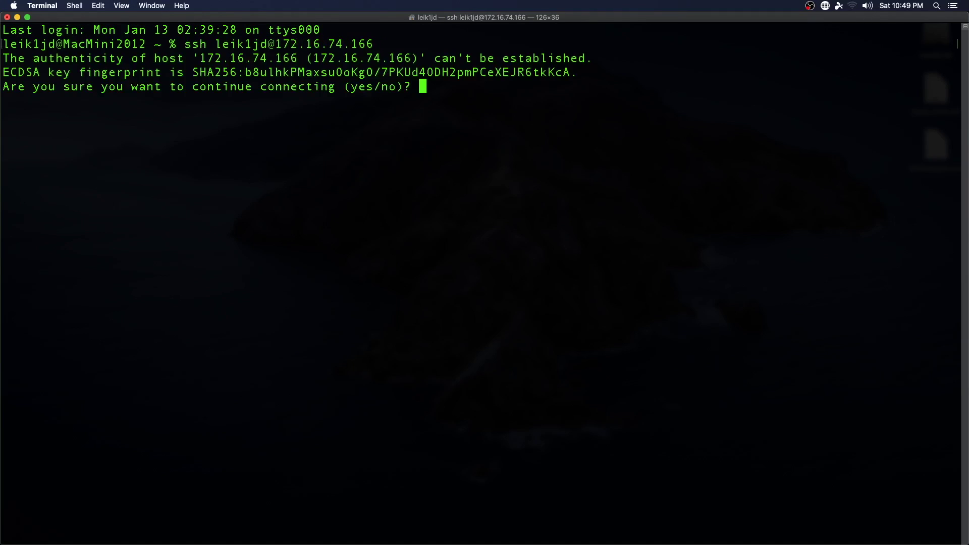
type("yes")
key("Return")
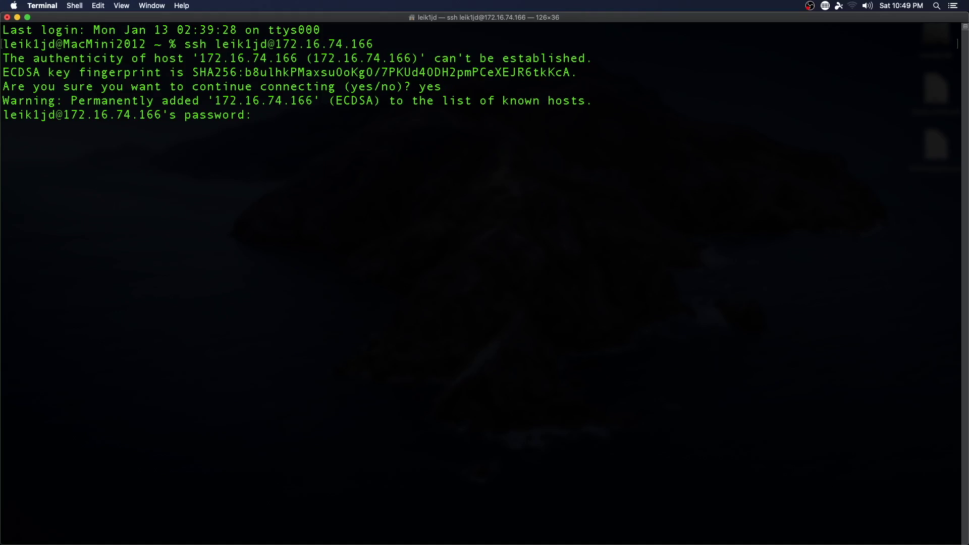
key("Return")
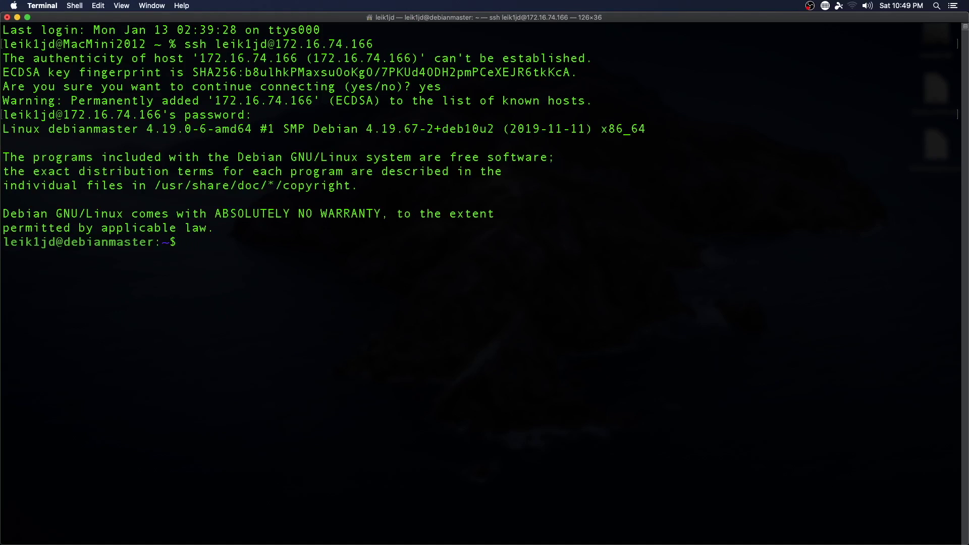
key("ctrl+l")
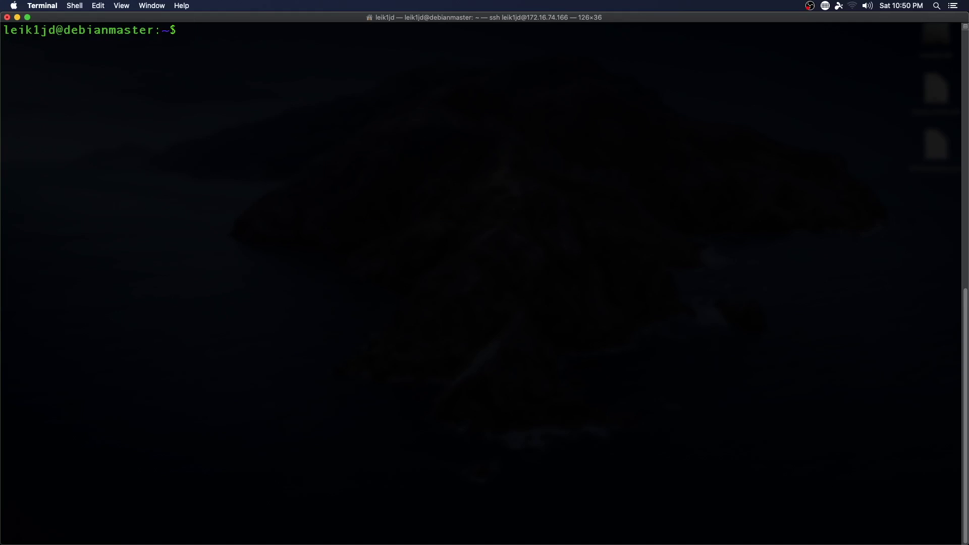
Step: Become root with 'su -', fixing a typo along the way
type("su 0")
key("BackSpace")
type("-")
key("Return")
key("Return")
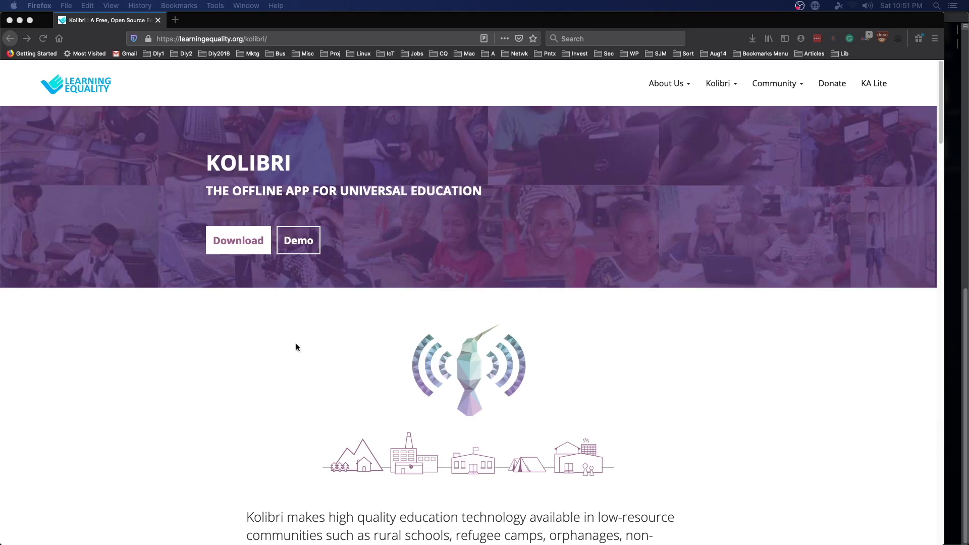
Step: Read down the Kolibri overview page, return to the top banner and go to Download
scroll(191, 311, "down", 15)
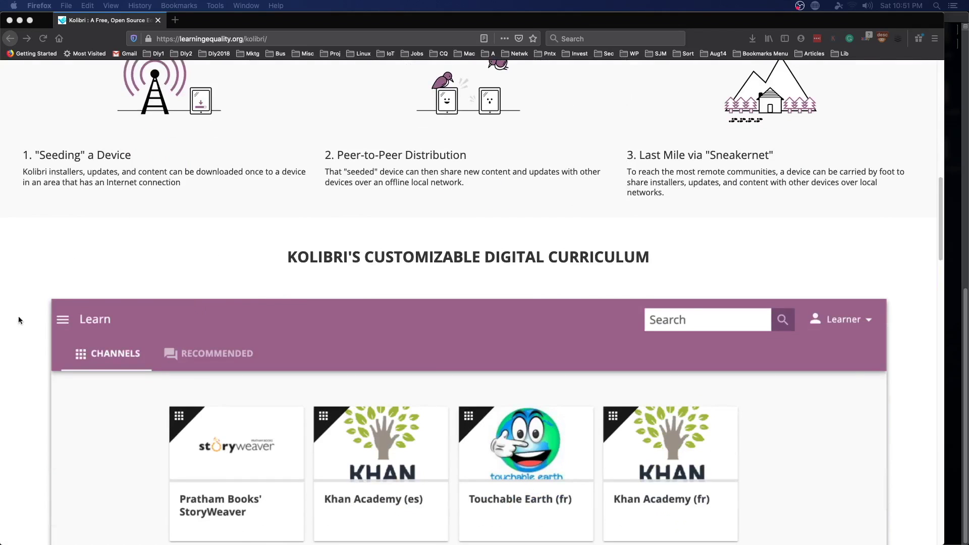
scroll(18, 321, "down", 4)
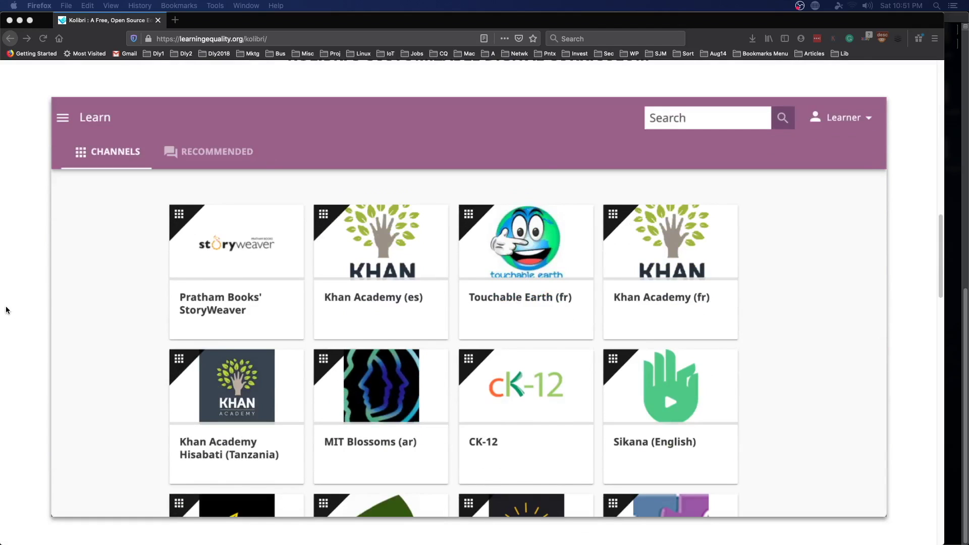
scroll(73, 301, "down", 3)
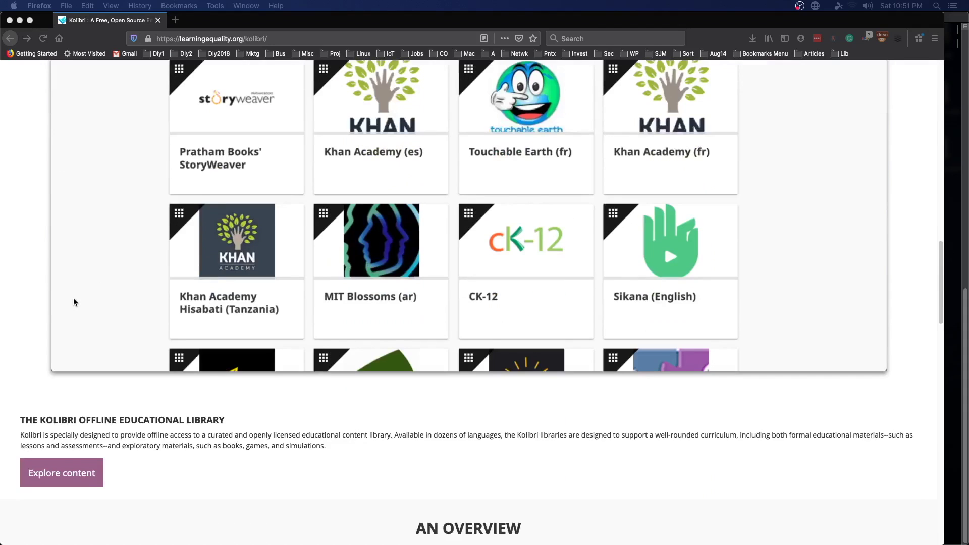
scroll(74, 302, "down", 3)
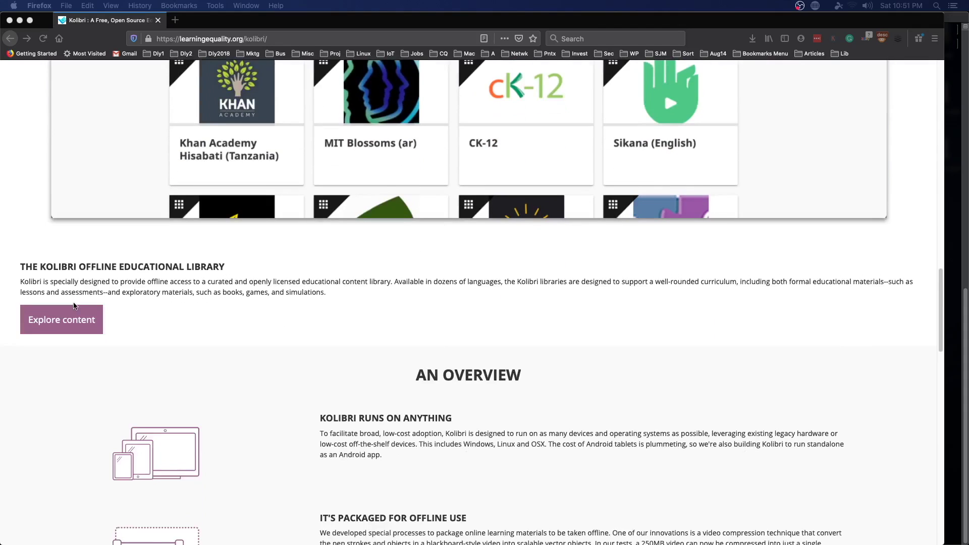
scroll(73, 306, "down", 8)
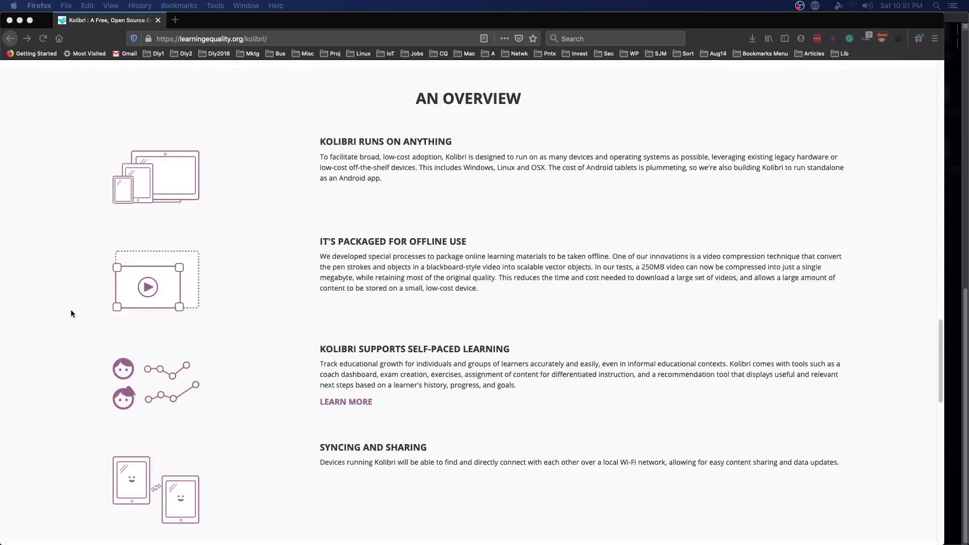
scroll(71, 312, "down", 8)
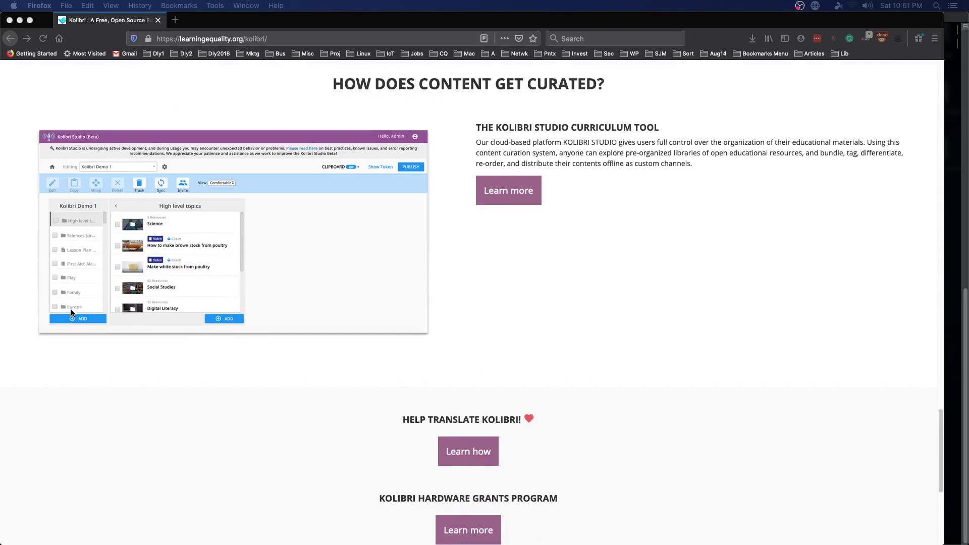
scroll(71, 312, "down", 3)
scroll(71, 310, "down", 3)
scroll(71, 310, "up", 10)
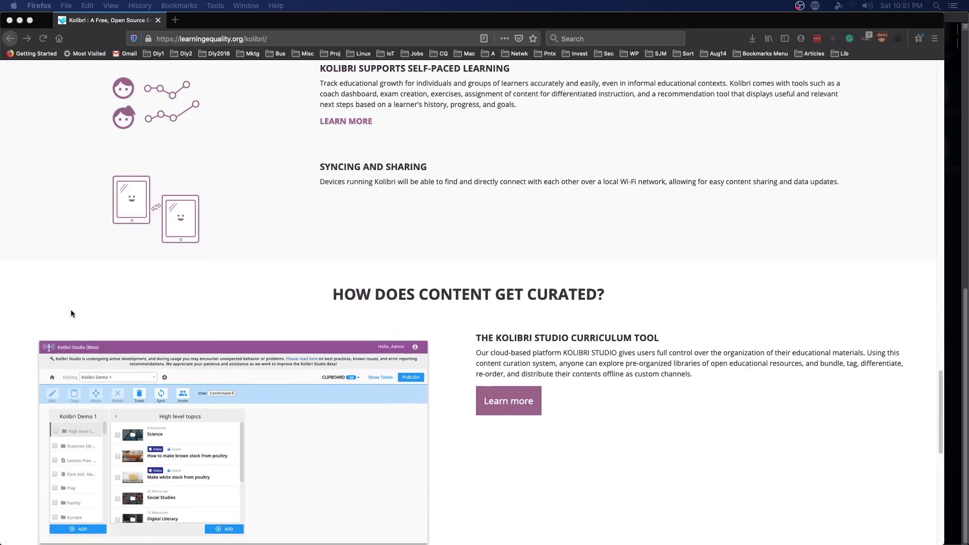
scroll(72, 309, "up", 20)
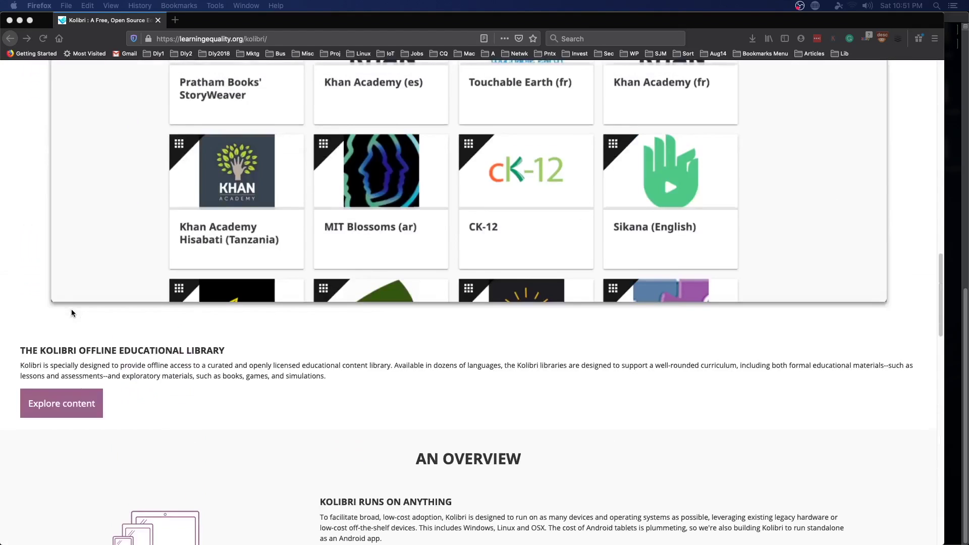
scroll(71, 313, "up", 6)
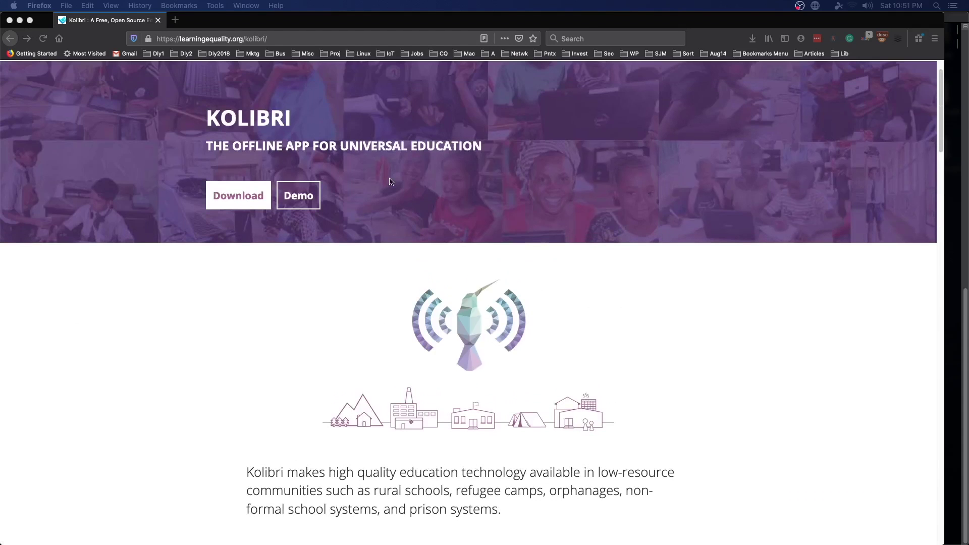
left_click(233, 204)
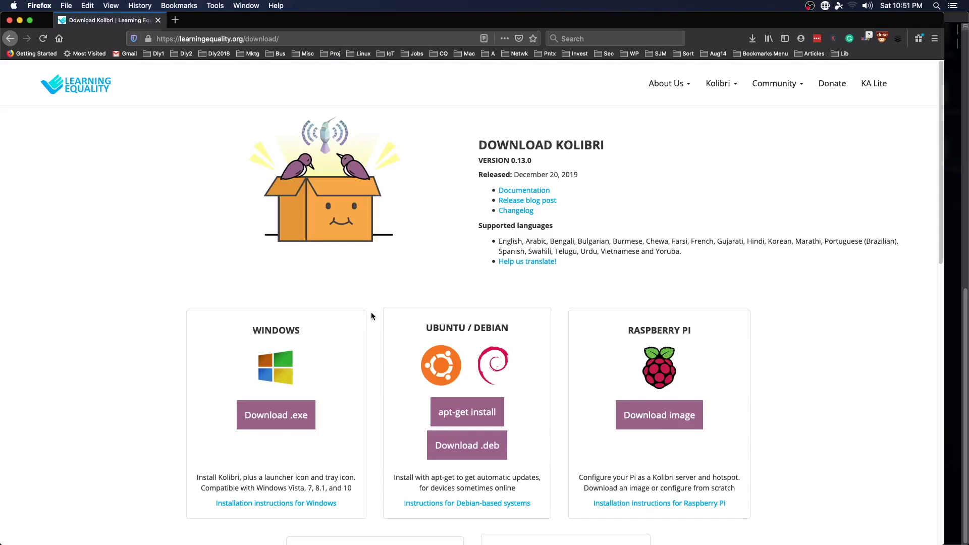
Step: Scroll the download page to the Debian-based instructions, then minimize Firefox
scroll(572, 294, "down", 3)
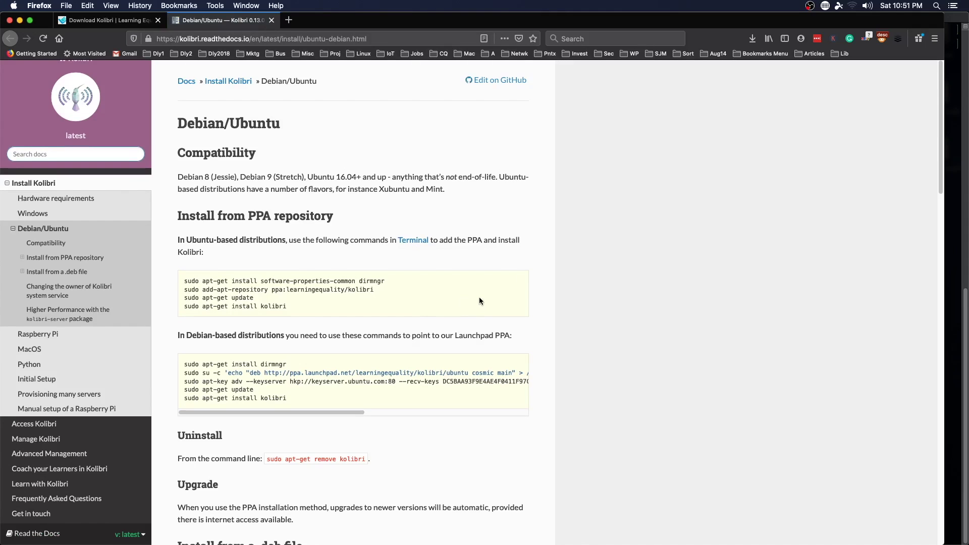
double_click(479, 24)
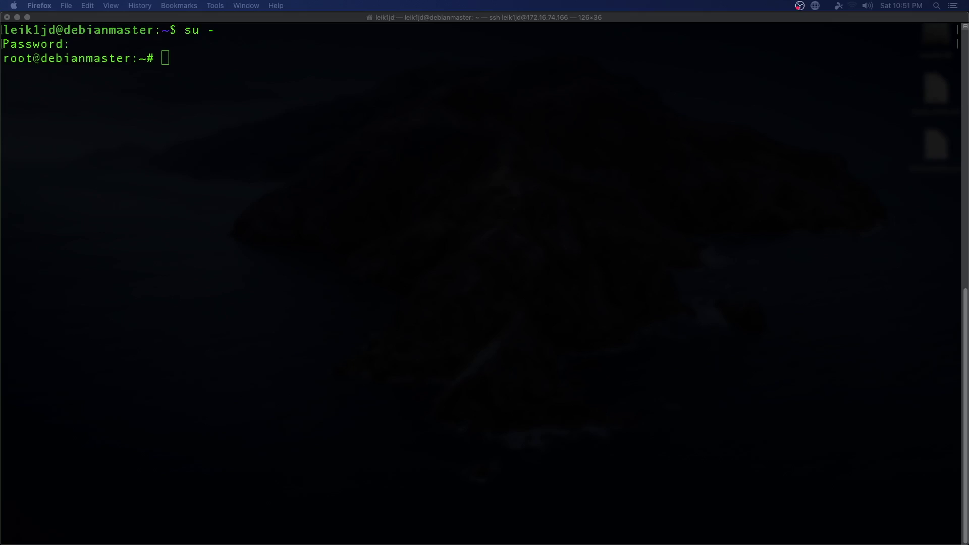
Step: Paste the dirmngr install command, trim it to 'apt install dirmngr', run it and confirm with y
left_click(709, 252)
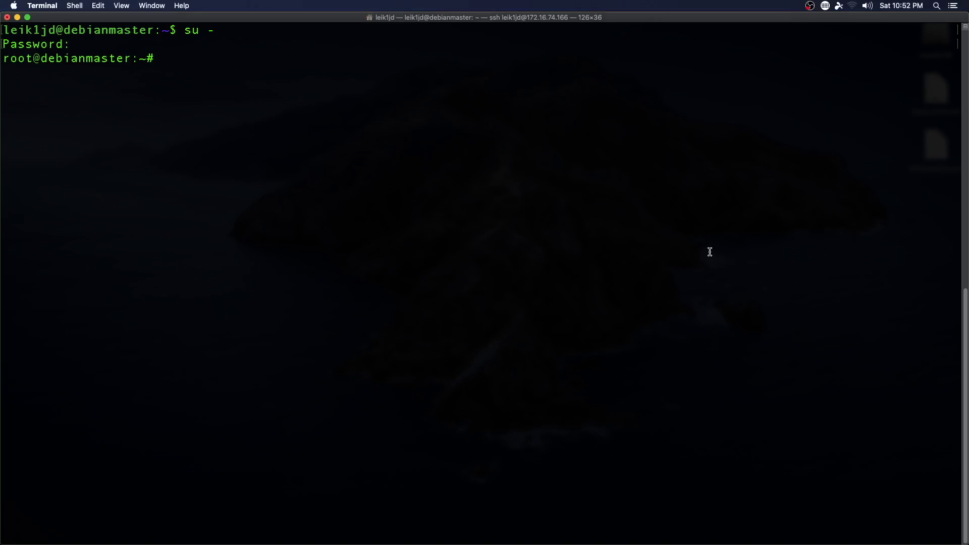
type("sudo apt-get install dirmngr")
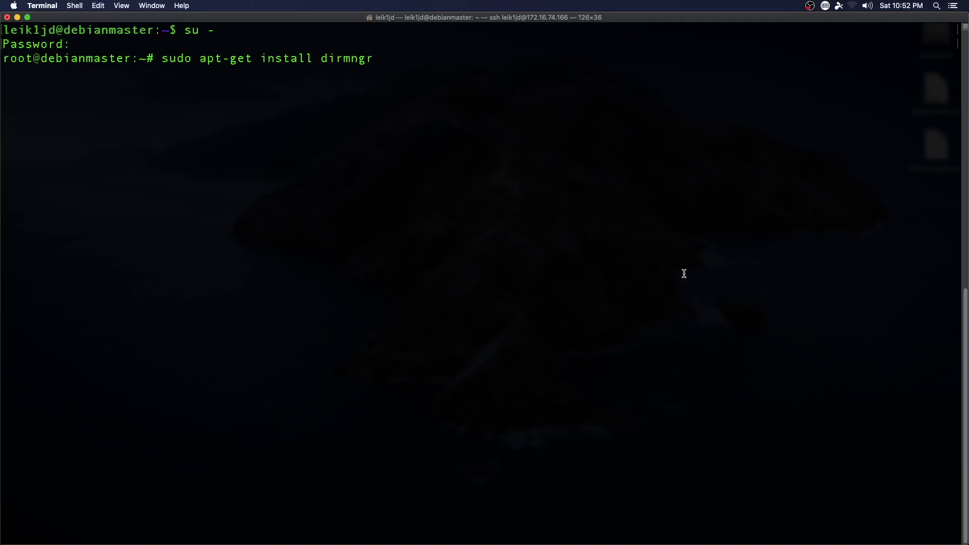
key("BackSpace")
key("Left")
key("Left")
key("Left")
key("Left")
key("Left")
key("Left")
key("Left")
key("Left")
key("Left")
key("Left")
key("Left")
key("Left")
key("Left")
key("Left")
key("Left")
key("Left")
key("Left")
key("Left")
key("Left")
key("Left")
key("BackSpace")
key("BackSpace")
key("BackSpace")
key("BackSpace")
key("BackSpace")
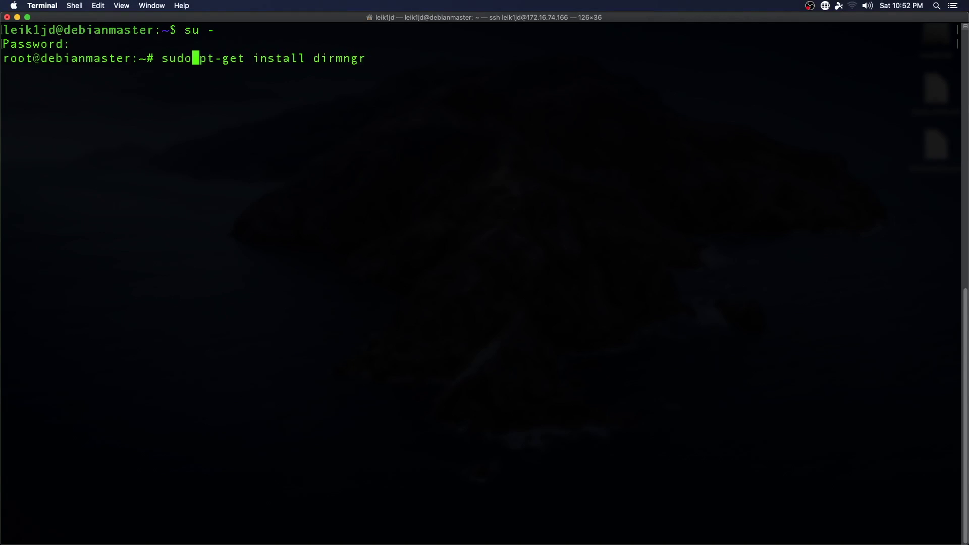
key("Right")
key("Right")
key("Right")
key("Right")
key("Right")
key("Right")
key("Right")
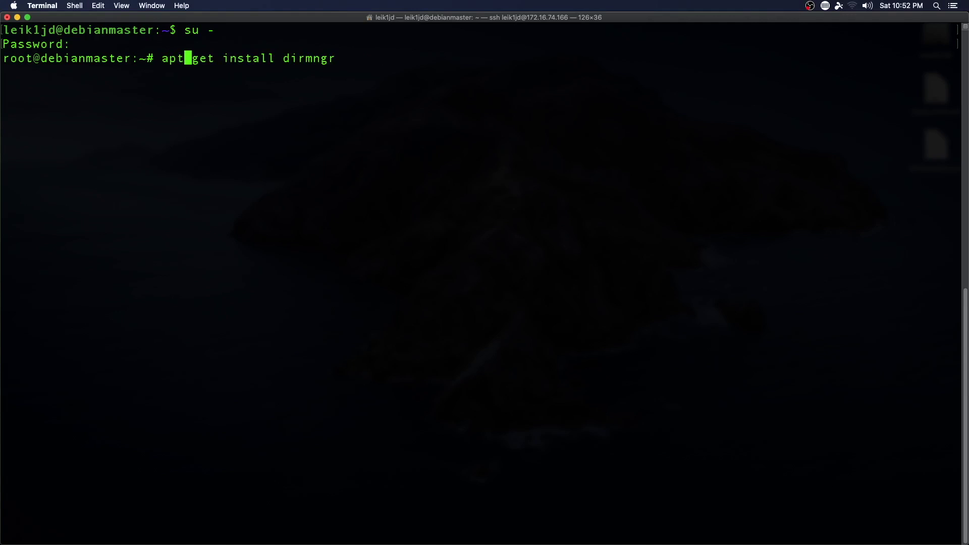
key("BackSpace")
key("BackSpace")
key("BackSpace")
key("BackSpace")
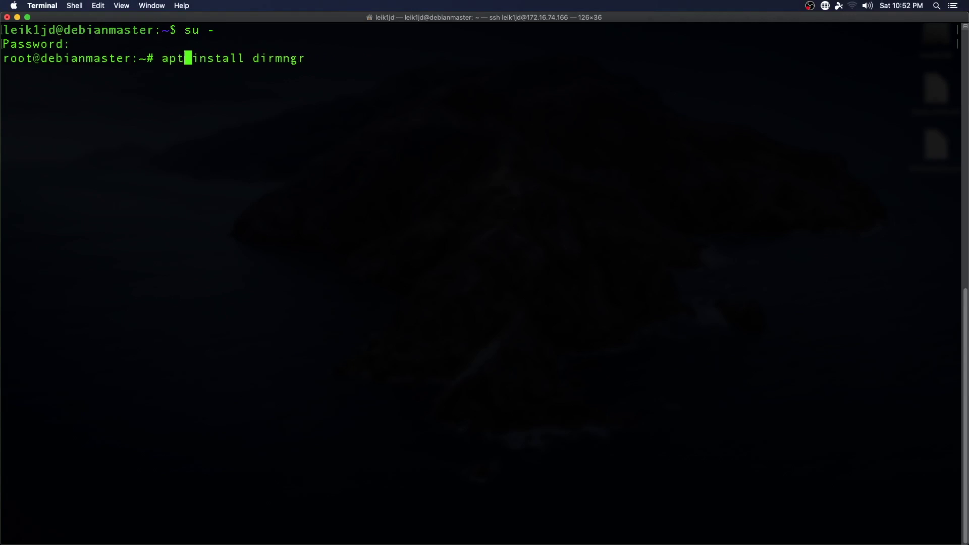
key("Return")
type("y")
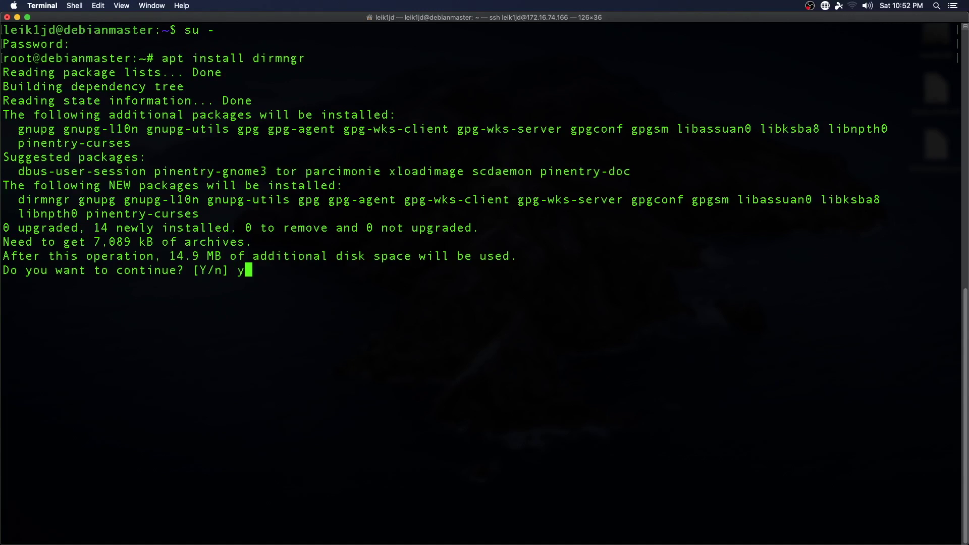
key("Return")
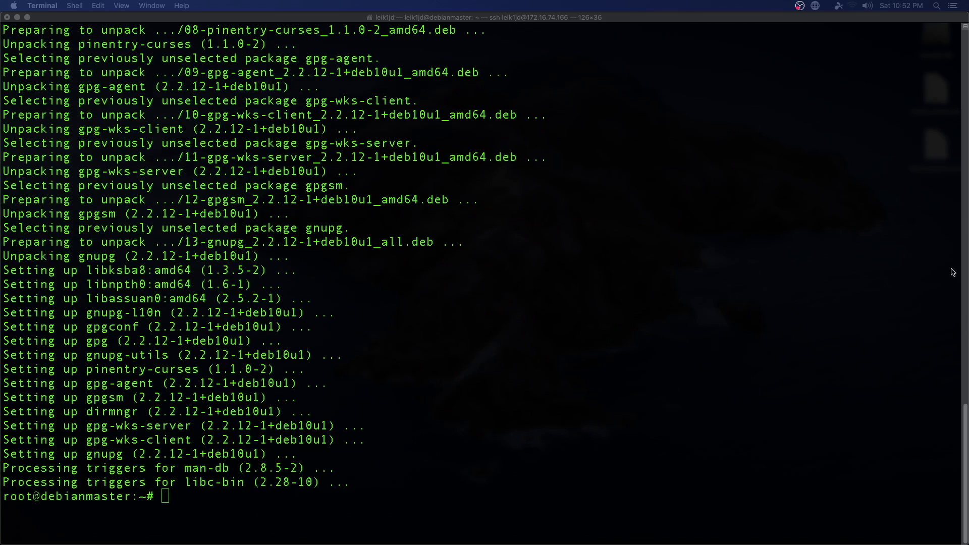
Step: Paste and run the su -c echo command that adds the Kolibri PPA source
left_click(693, 308)
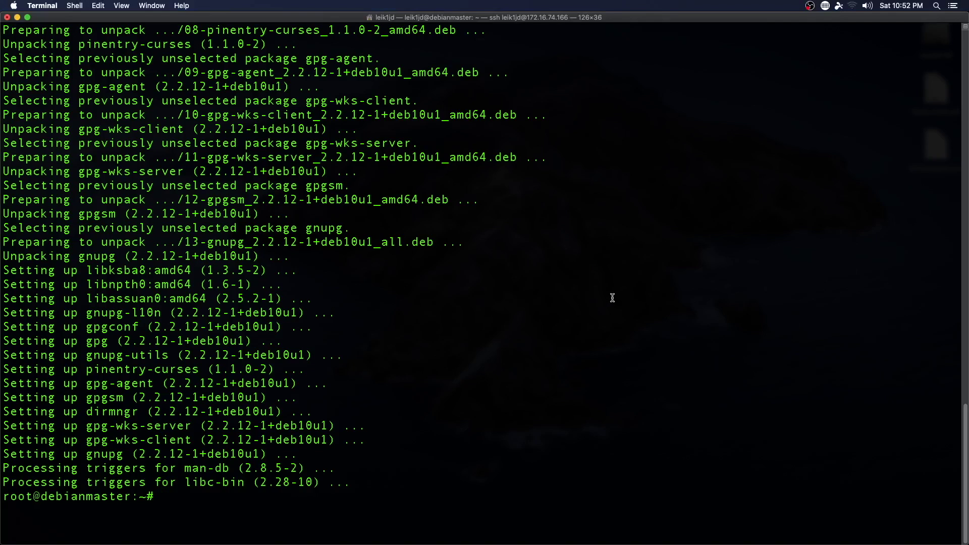
type("su -c 'echo \"deb http://ppa.launchpad.net/learningequality/kolibri/ubuntu cosmic main\" > /etc/apt/sources.list.d/learningequality-ubuntu-kolibri-cosmic.list'")
key("Return")
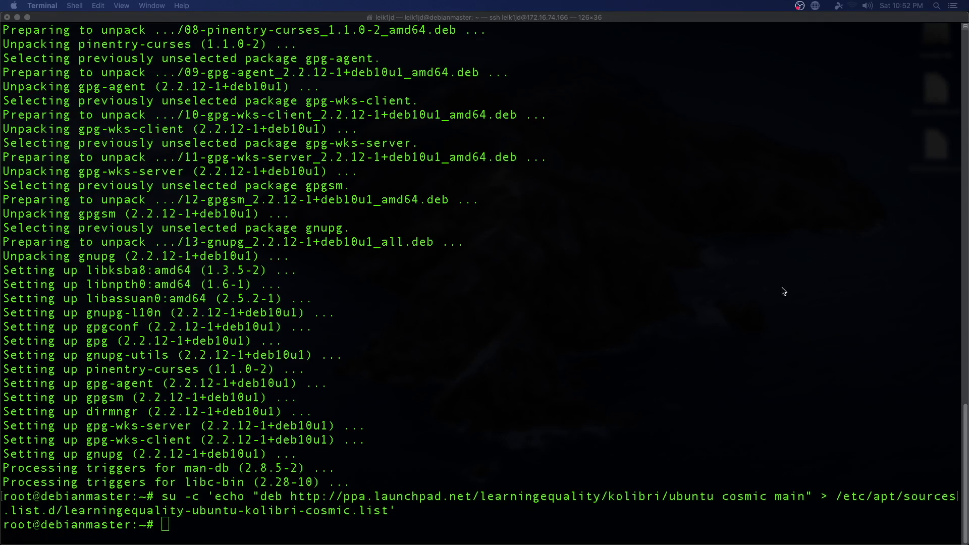
Step: Recall that command, strip 'su -c' and its quotes, and rerun the plain echo into learningequality-ubuntu-kolibri-cosmic.list
key("Up")
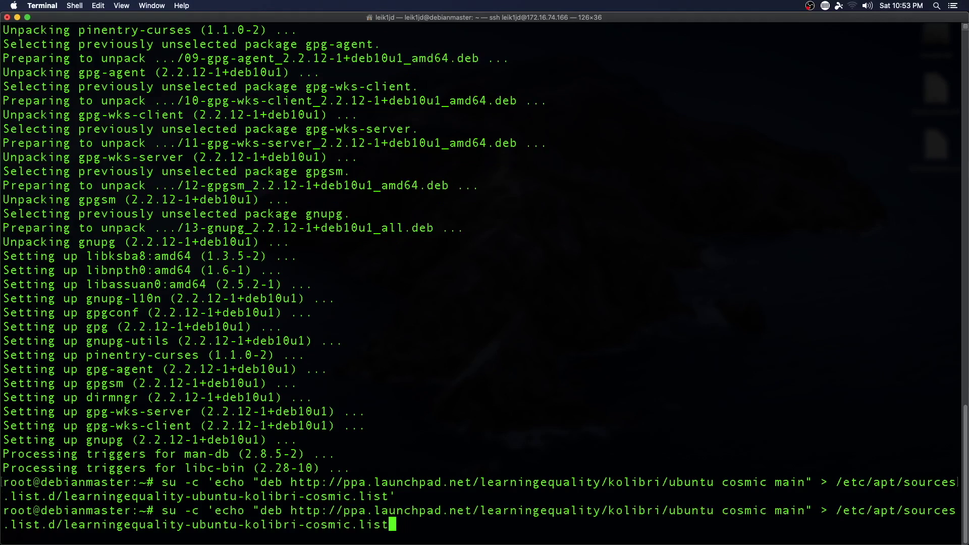
key("Left")
key("Left")
key("Left")
key("Left")
key("Left")
key("Up")
key("Down")
key("Left")
key("Left")
key("Left")
key("Left")
key("Left")
key("Left")
key("Left")
key("Left")
key("Left")
key("Left")
key("Left")
key("Left")
key("Left")
key("Left")
key("Left")
key("Left")
key("Left")
key("Left")
key("Left")
key("Left")
key("Left")
key("Left")
key("Left")
key("Left")
key("Left")
key("Left")
key("Left")
key("Left")
key("Left")
key("Left")
key("Left")
key("Left")
key("Left")
key("Left")
key("Left")
key("Left")
key("Left")
key("Left")
key("Left")
key("Left")
key("Left")
key("Left")
key("alt+Left")
key("alt+Left")
key("alt+Left")
key("alt+Left")
key("alt+Left")
key("alt+Left")
key("alt+Left")
key("alt+Left")
key("alt+Left")
key("alt+Left")
key("alt+Left")
key("alt+Left")
key("alt+Left")
key("alt+Left")
key("alt+Left")
key("BackSpace")
key("BackSpace")
key("BackSpace")
key("BackSpace")
key("BackSpace")
key("BackSpace")
key("BackSpace")
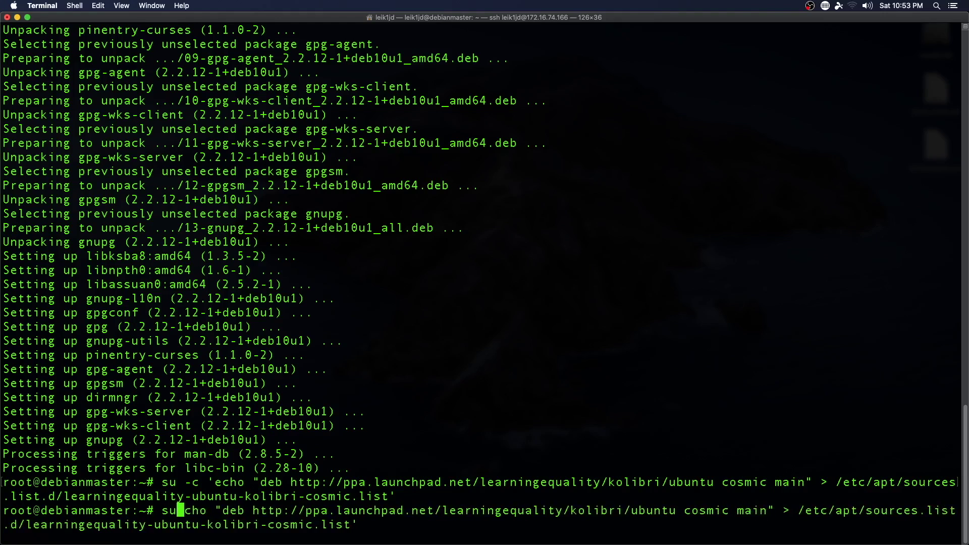
key("Right")
key("Right")
key("Right")
key("Right")
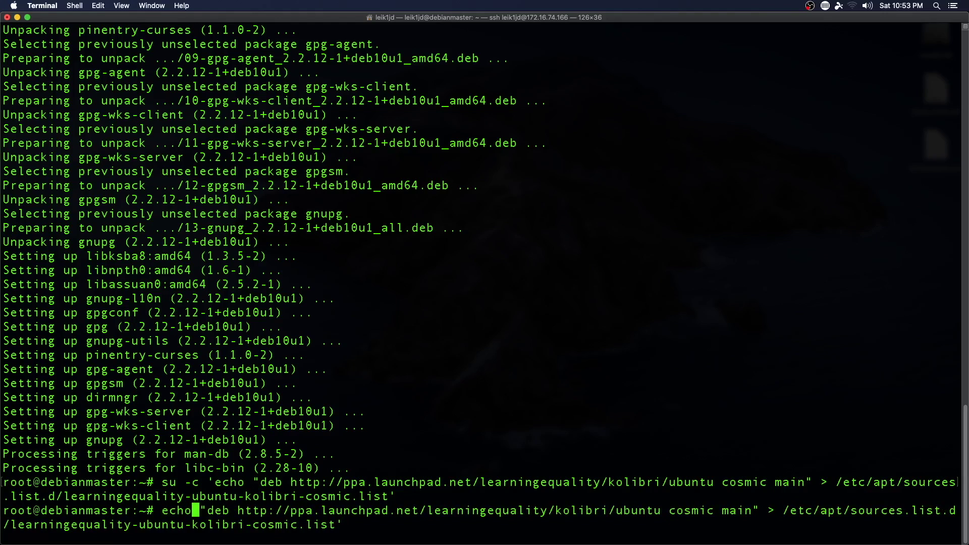
key("alt+Right")
key("alt+Right")
key("alt+Right")
key("alt+Right")
key("alt+Right")
key("alt+Right")
key("alt+Right")
key("alt+Right")
key("alt+Right")
key("alt+Right")
key("alt+Right")
key("alt+Right")
key("alt+Right")
key("alt+Right")
key("alt+Right")
key("alt+Right")
key("alt+Right")
key("alt+Right")
key("alt+Right")
key("alt+Right")
key("alt+Right")
key("BackSpace")
key("Return")
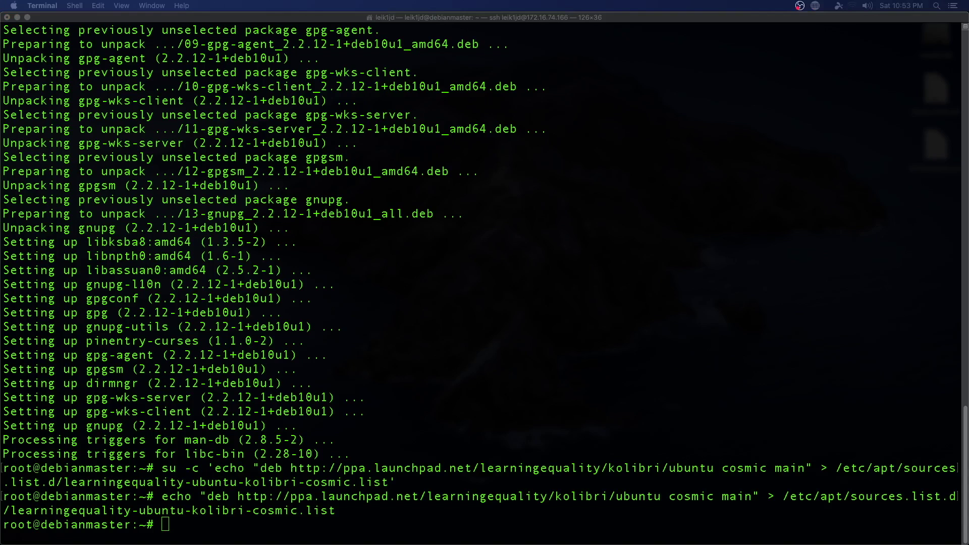
left_click(797, 392)
Step: Import the PPA key via apt-key adv, run 'apt update', then type 'apt install kolibri -y'
type("apt-key adv --keyserver hkp://keyserver.ubuntu.com:80 --recv-keys DC5BAA93F9E4AE4F0411F97C74F88ADB3194DD81")
key("Return")
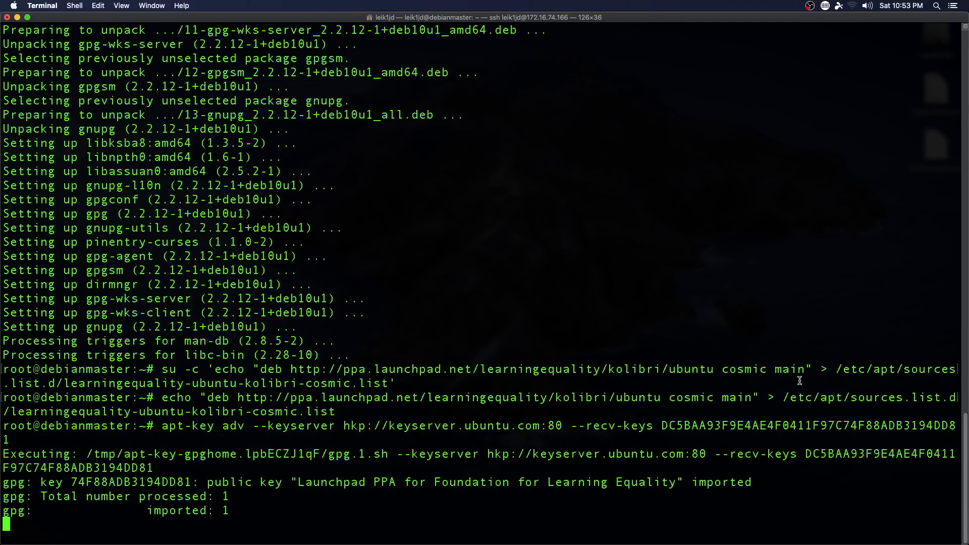
type("sudo apt-get update")
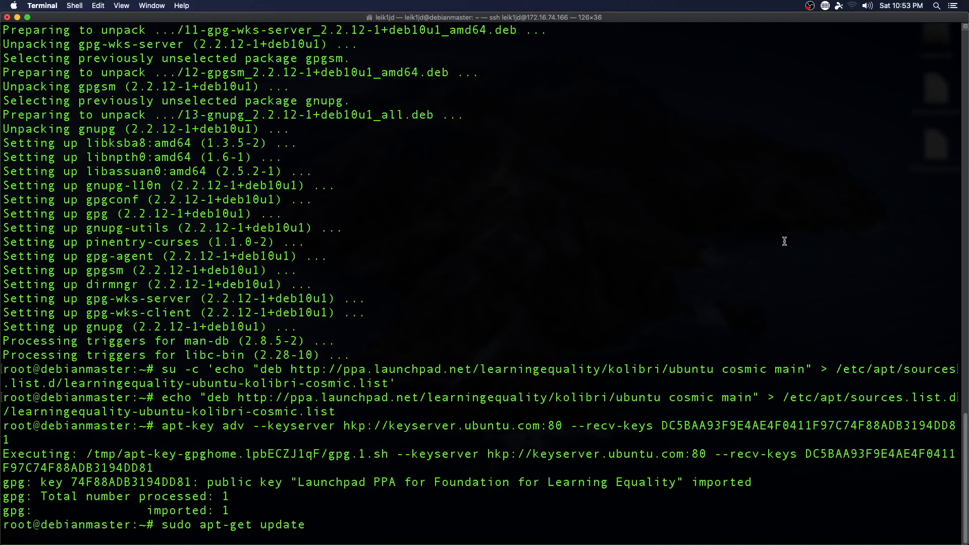
left_click(264, 524)
key("BackSpace")
key("BackSpace")
key("BackSpace")
key("BackSpace")
key("BackSpace")
key("BackSpace")
key("BackSpace")
key("BackSpace")
key("BackSpace")
key("BackSpace")
key("BackSpace")
key("BackSpace")
key("BackSpace")
type("apt")
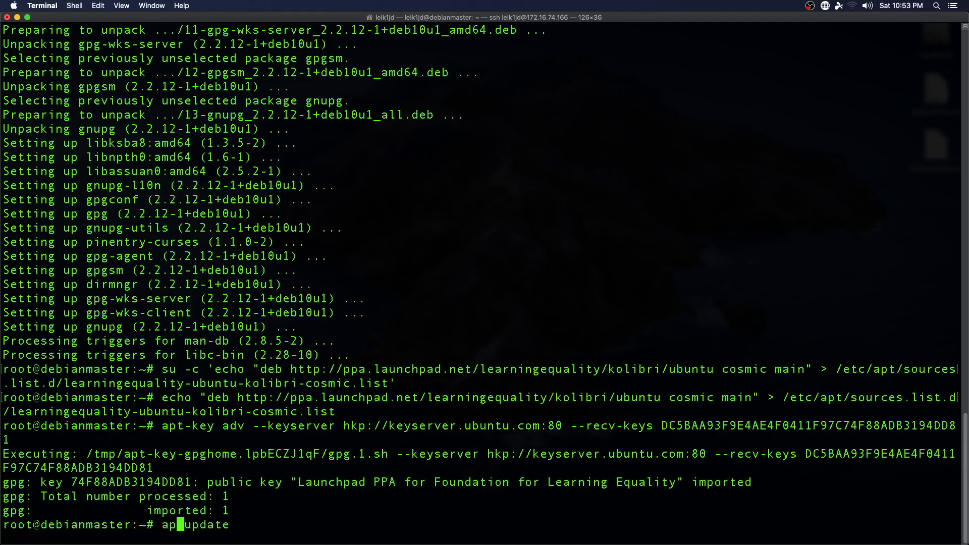
key("Return")
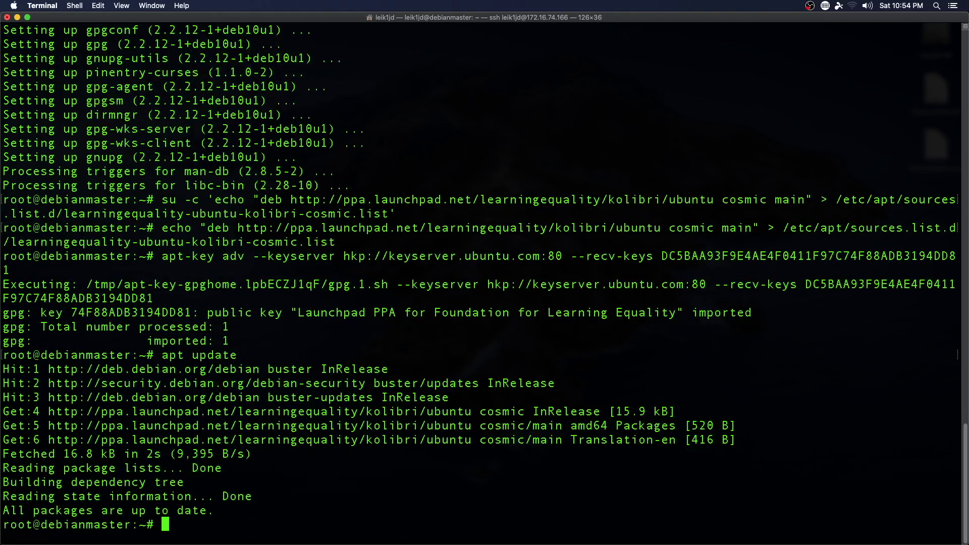
type("apt install kolib")
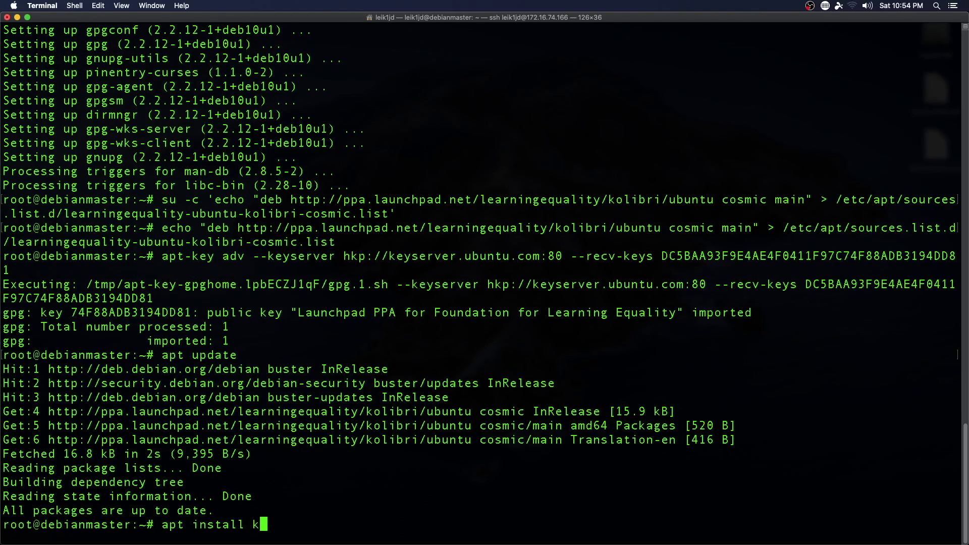
type("ri -y")
Step: Install Kolibri 0.12.5 as a start-up system service owned by the default user account
key("Return")
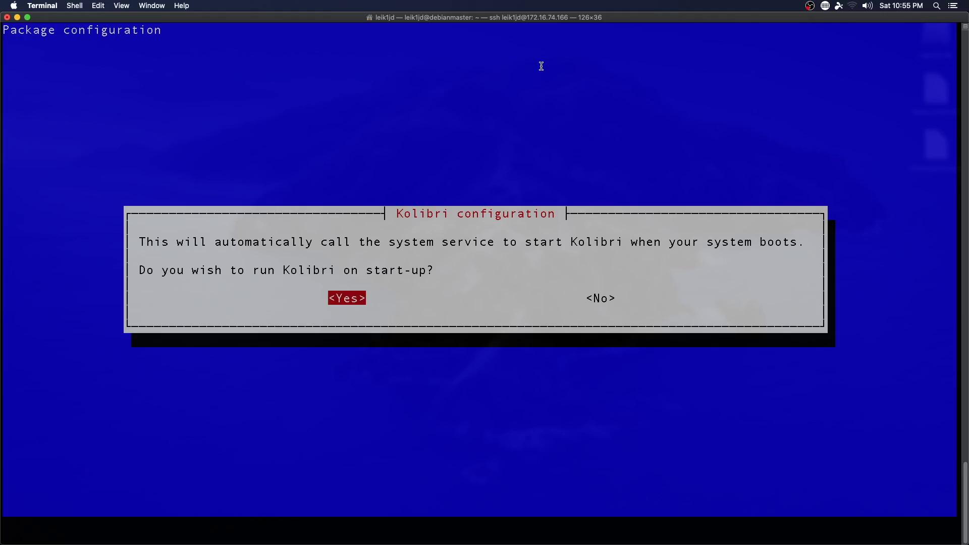
key("Return")
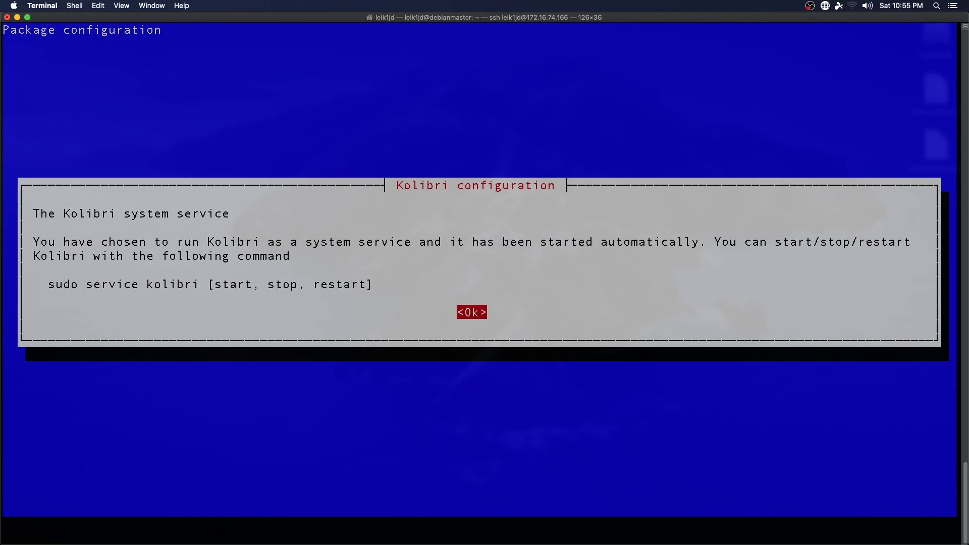
key("Return")
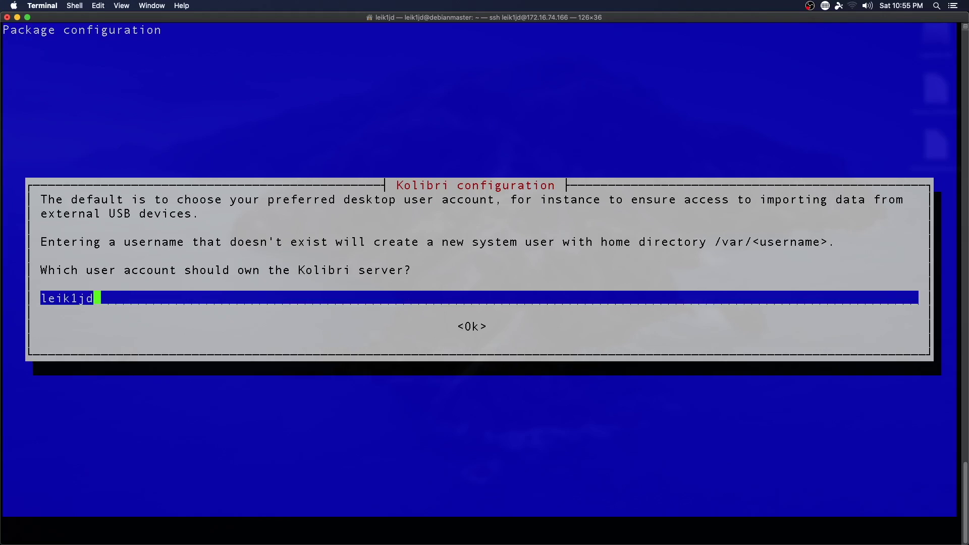
key("Return")
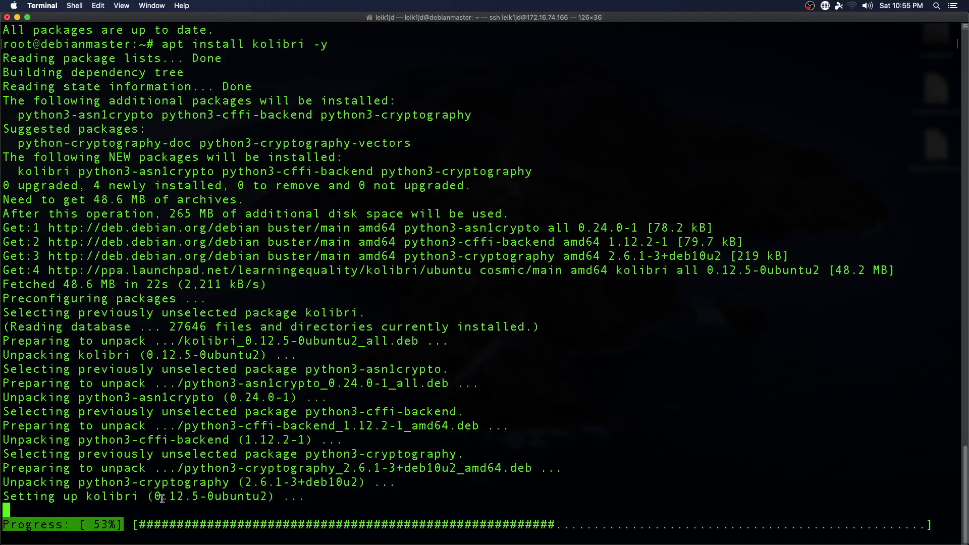
left_click_drag(162, 499, 207, 497)
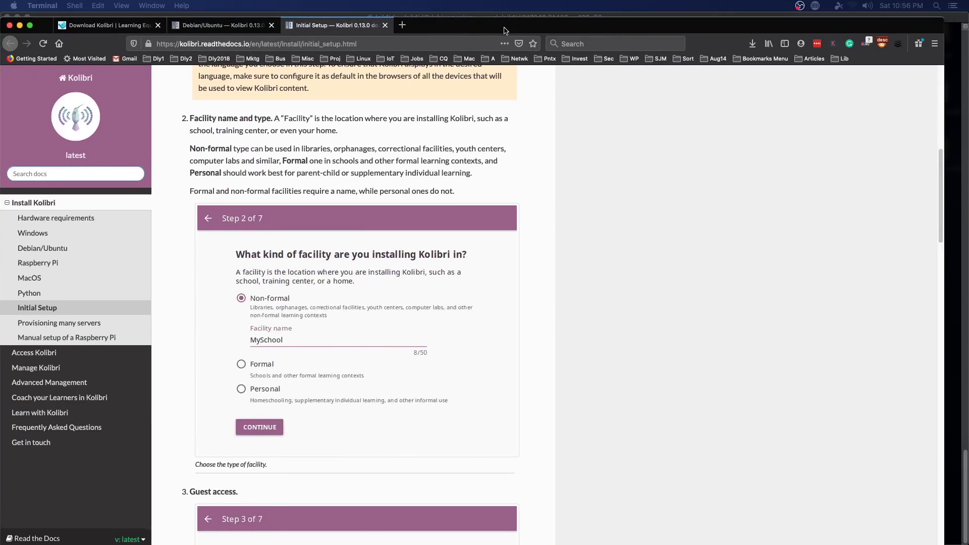
Step: Read the Kolibri Initial Setup guide through all seven steps, then open a blank Firefox tab
left_click(504, 30)
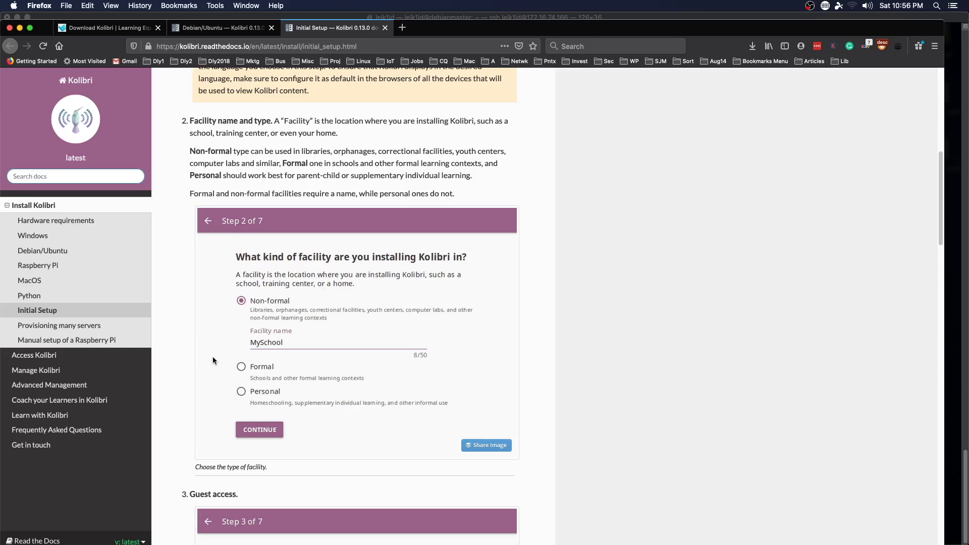
scroll(213, 356, "down", 6)
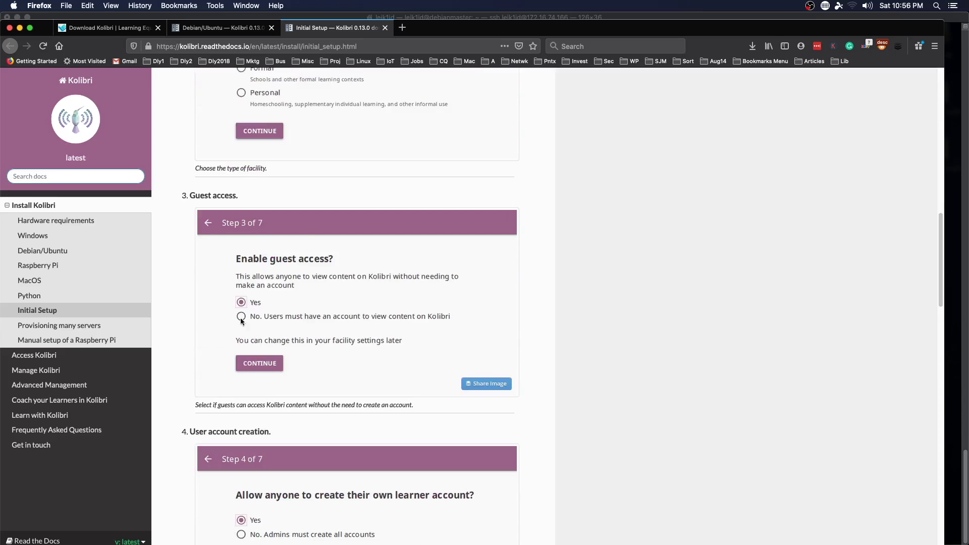
scroll(177, 386, "down", 3)
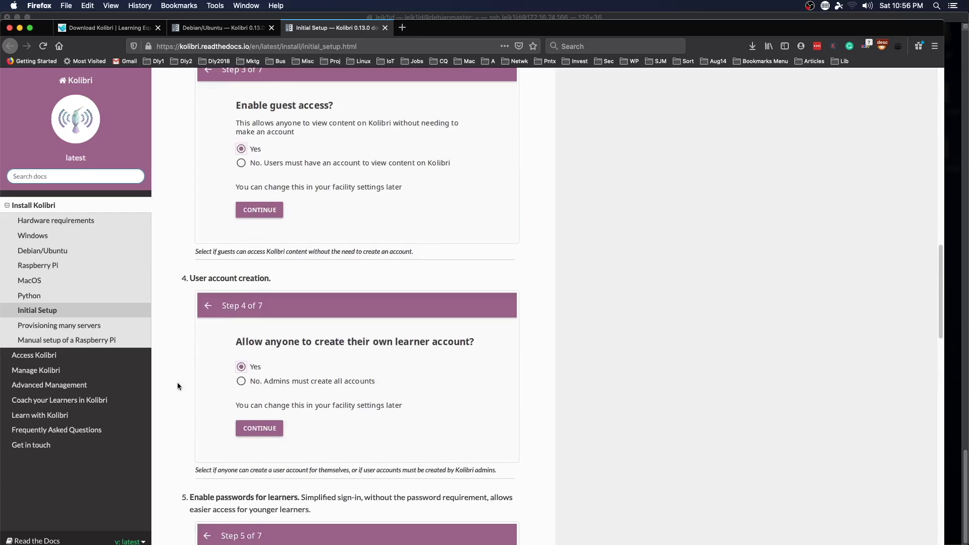
scroll(178, 383, "down", 3)
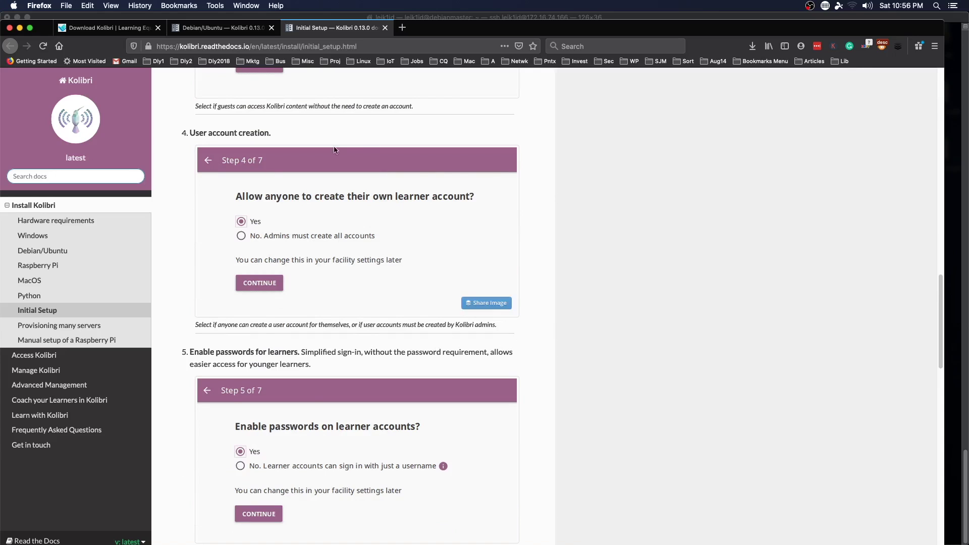
scroll(591, 465, "down", 3)
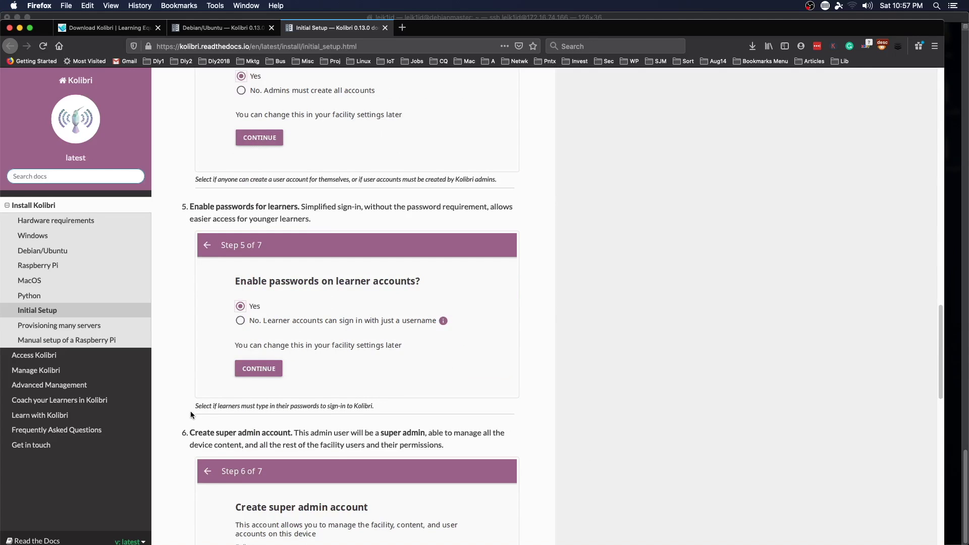
scroll(190, 410, "down", 3)
scroll(191, 413, "down", 3)
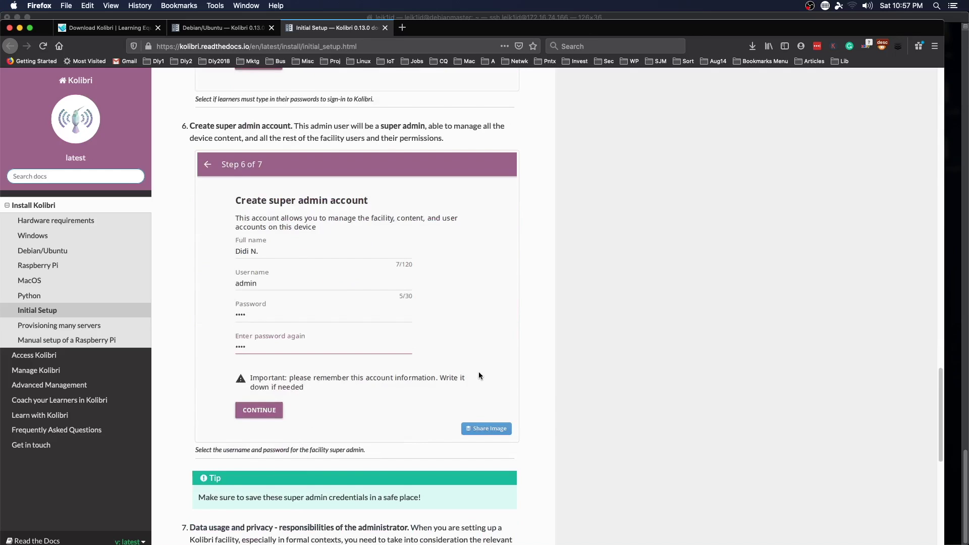
scroll(479, 371, "down", 6)
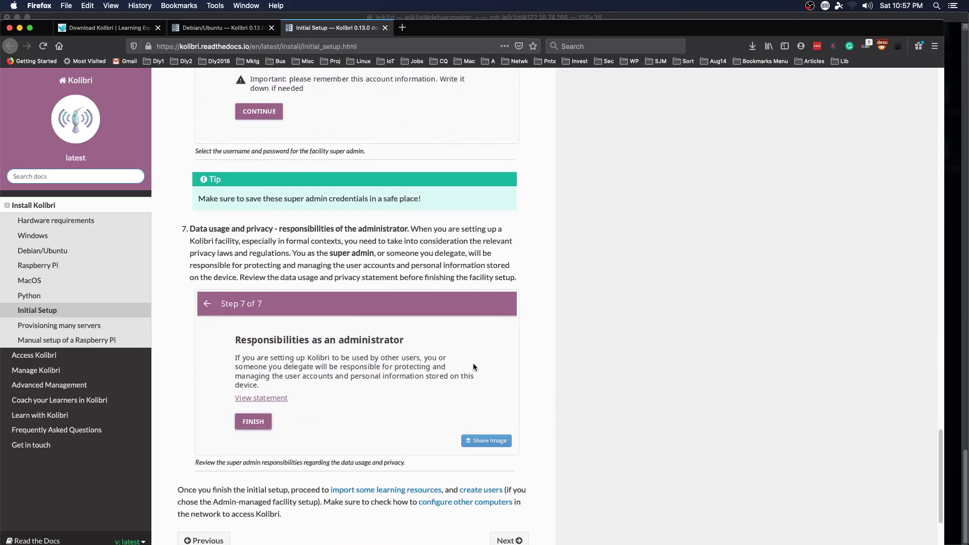
scroll(473, 362, "down", 2)
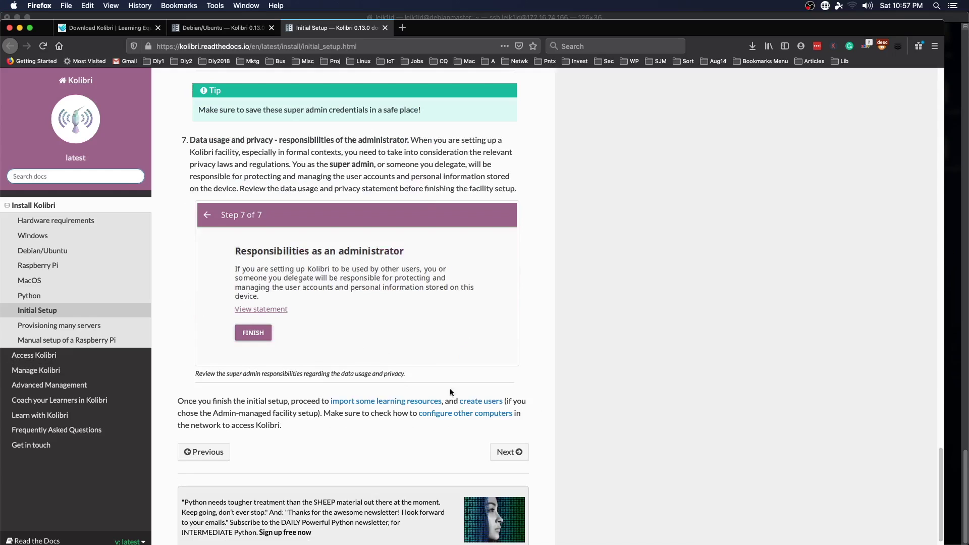
scroll(505, 364, "down", 1)
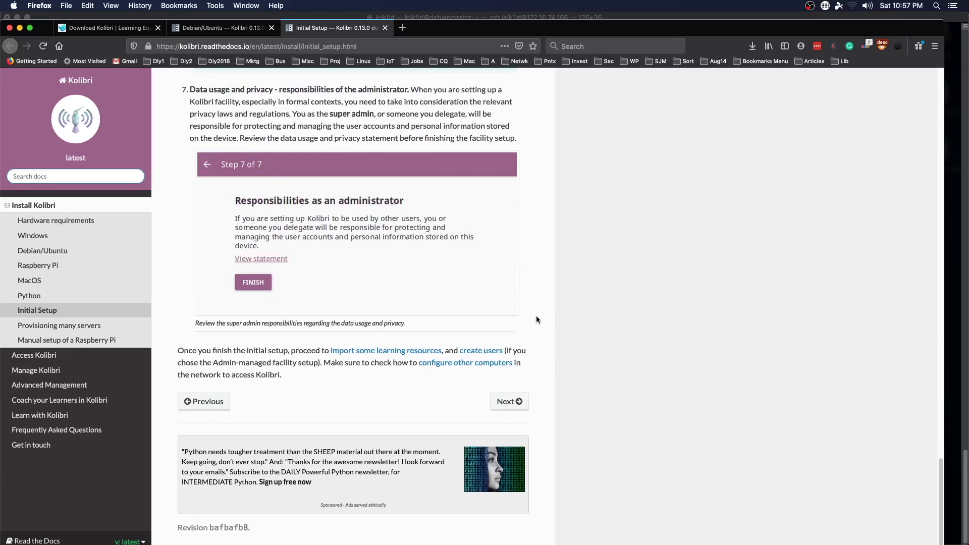
key("super+t")
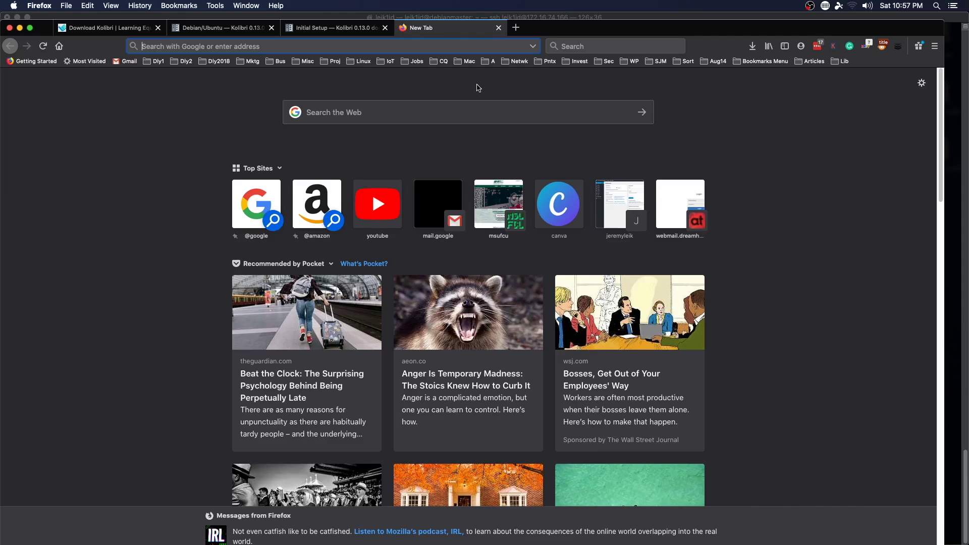
Step: Load the Kolibri server at 172.16.74.166:8080 in the new tab
type("172.16.74.166")
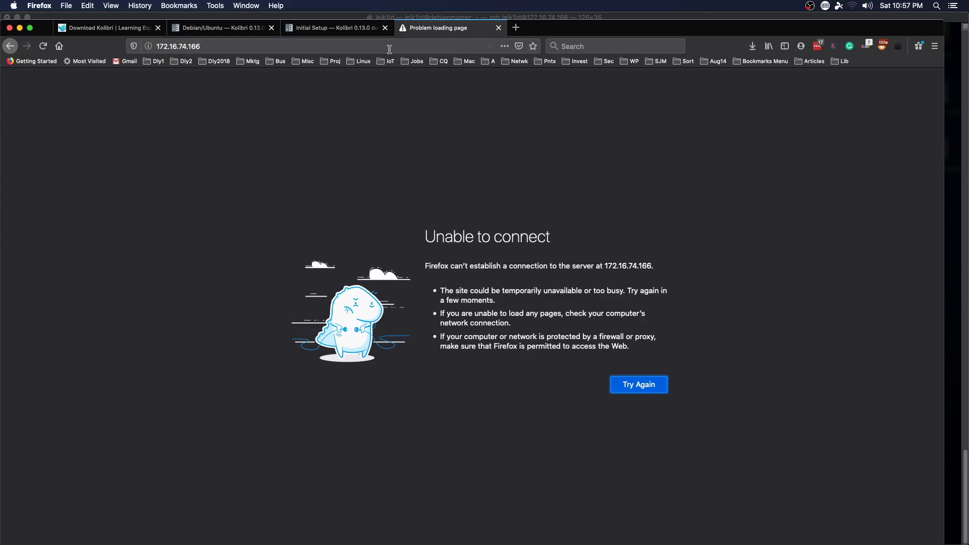
left_click(387, 44)
key("Right")
type(":8080")
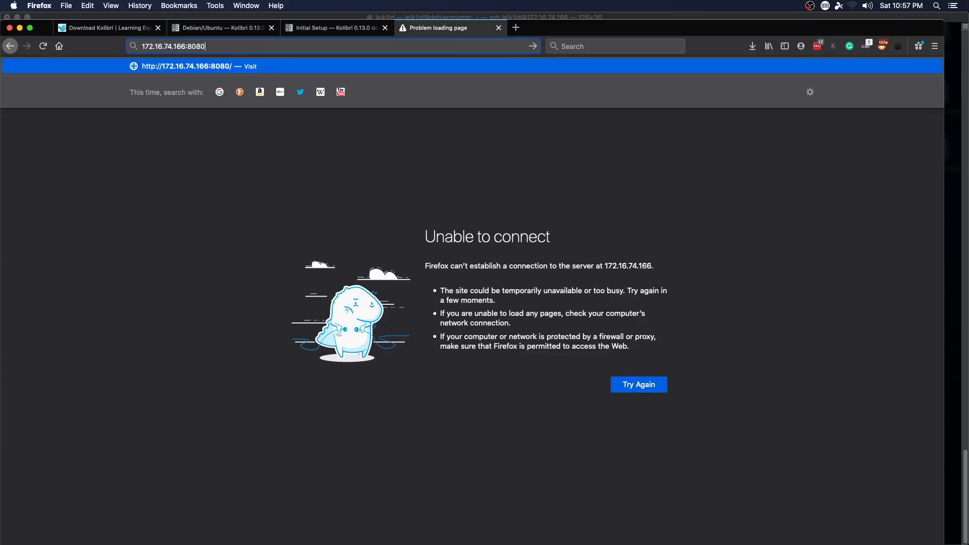
key("Return")
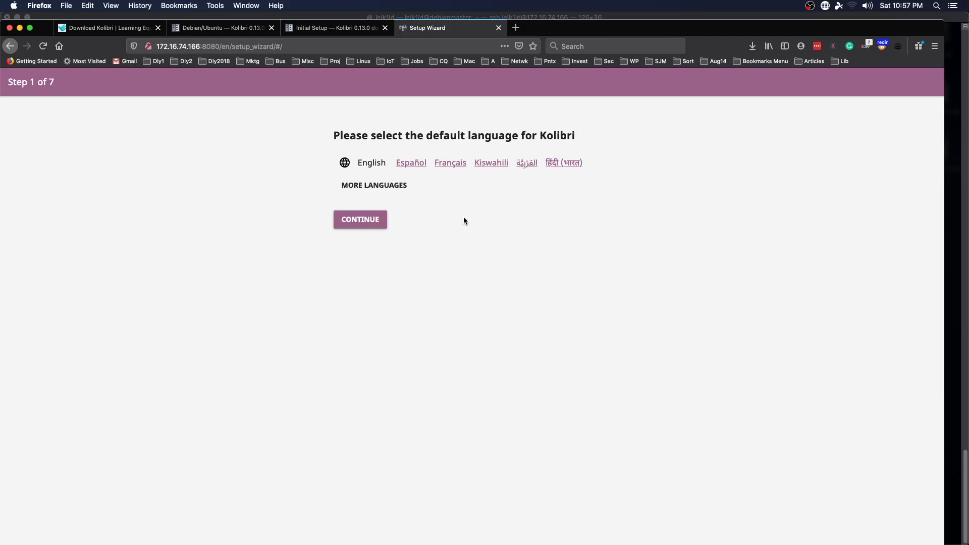
Step: Keep English, choose a Personal facility, and accept guest access, learner sign-up and learner passwords
left_click(360, 220)
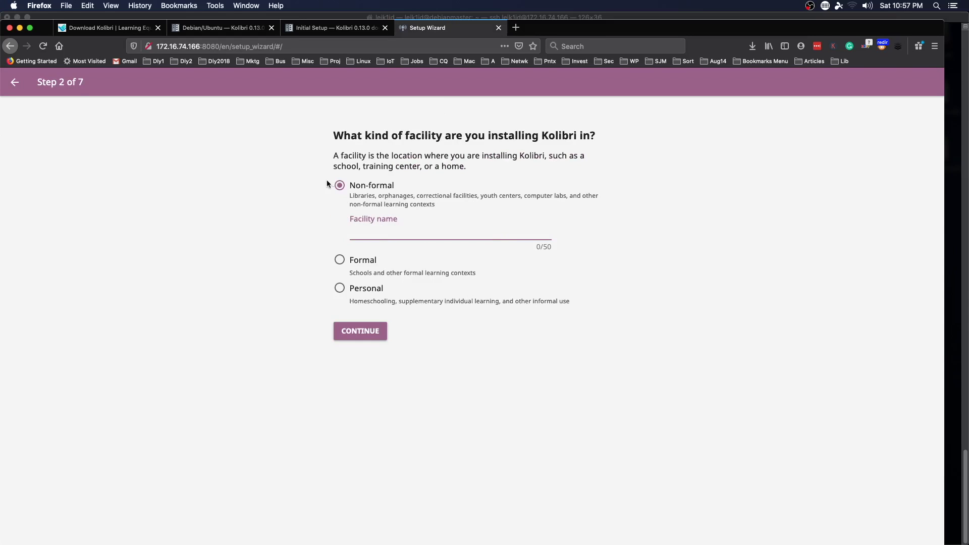
left_click(340, 288)
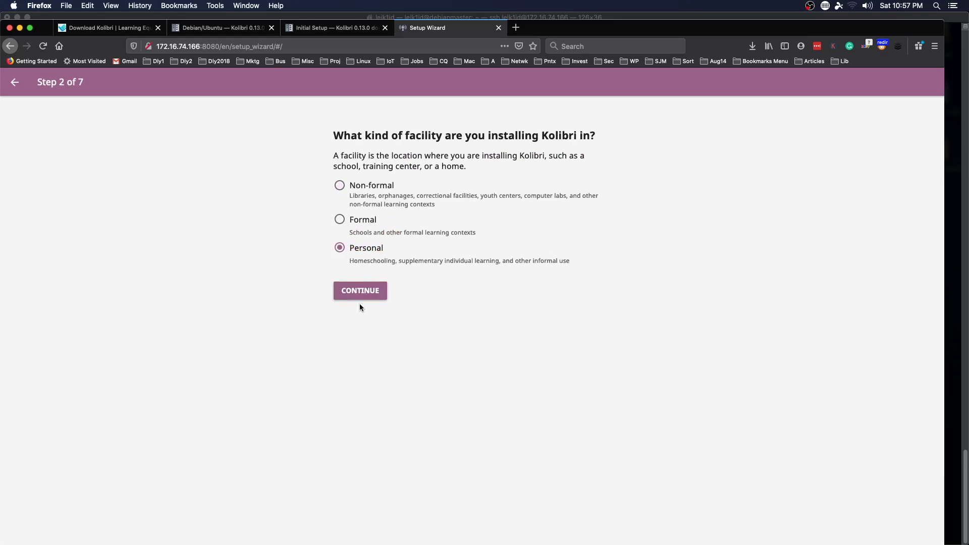
left_click(360, 297)
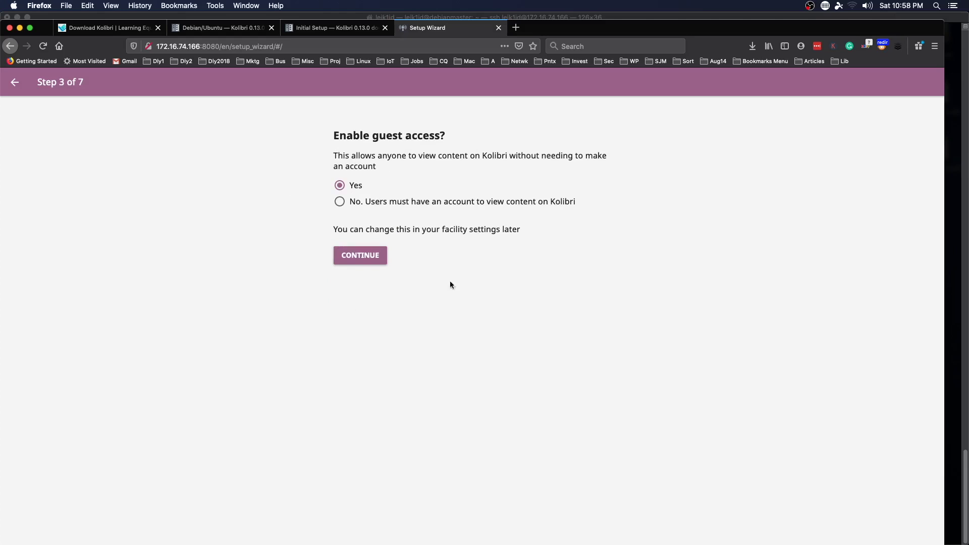
left_click(358, 261)
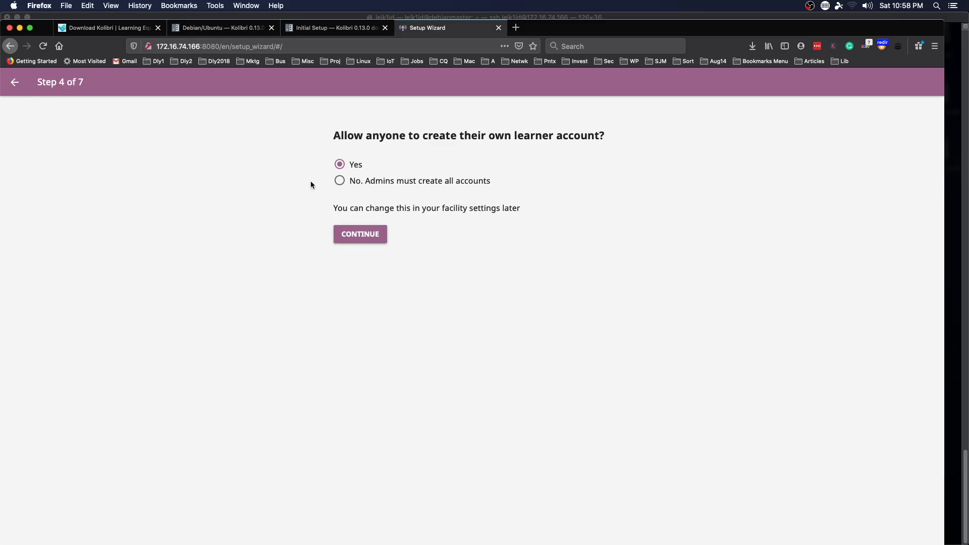
left_click(357, 235)
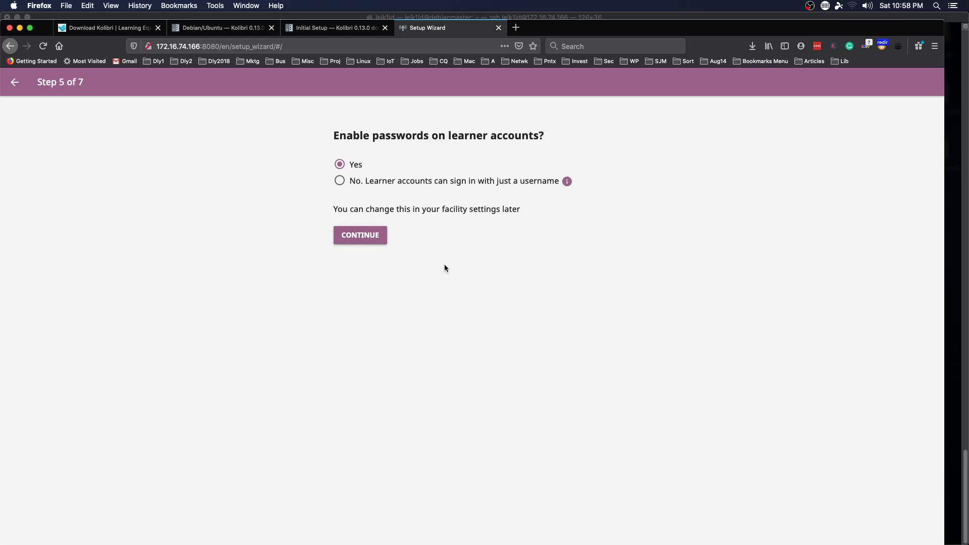
left_click(354, 235)
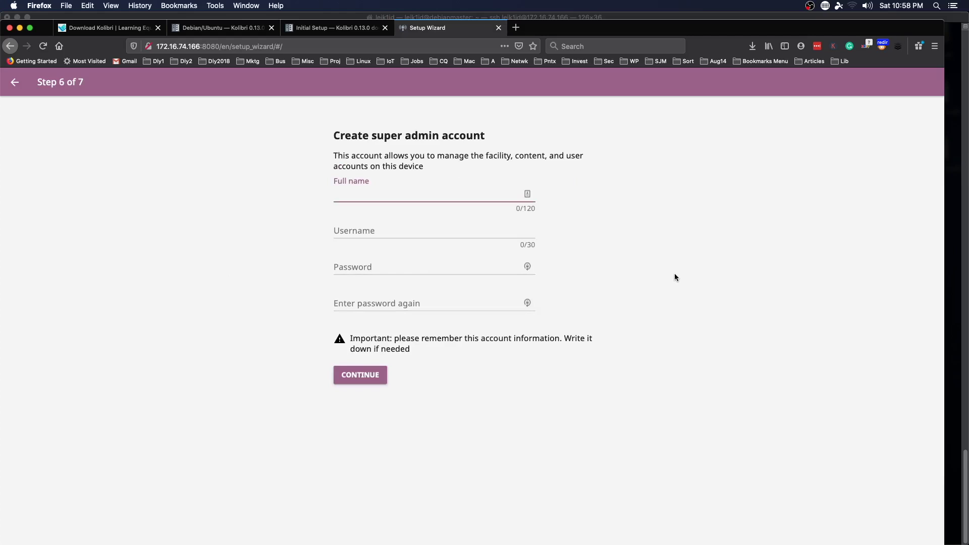
Step: Create the super admin with a full name, username superadmin and a password, then save the login
type("Jeremy")
key("Tab")
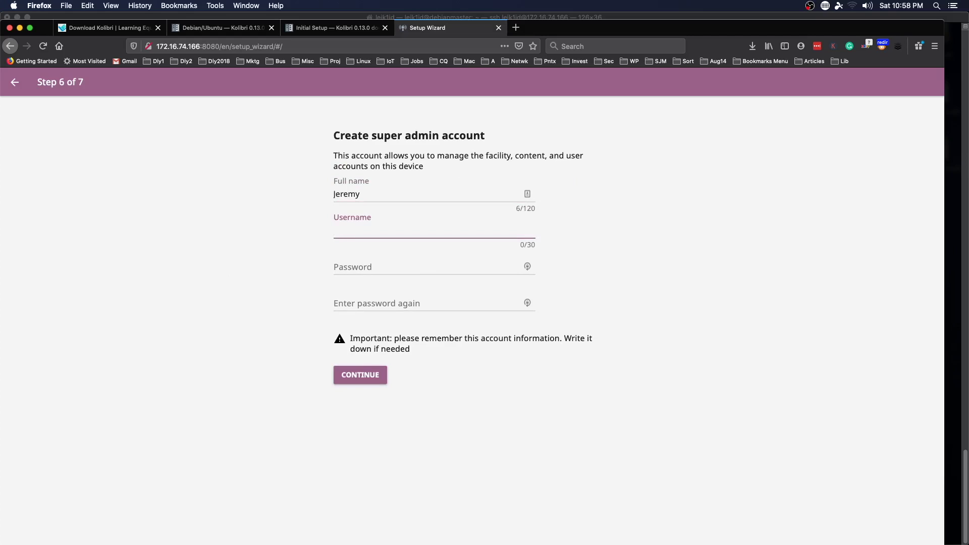
type("superadmin")
key("Tab")
type("pass")
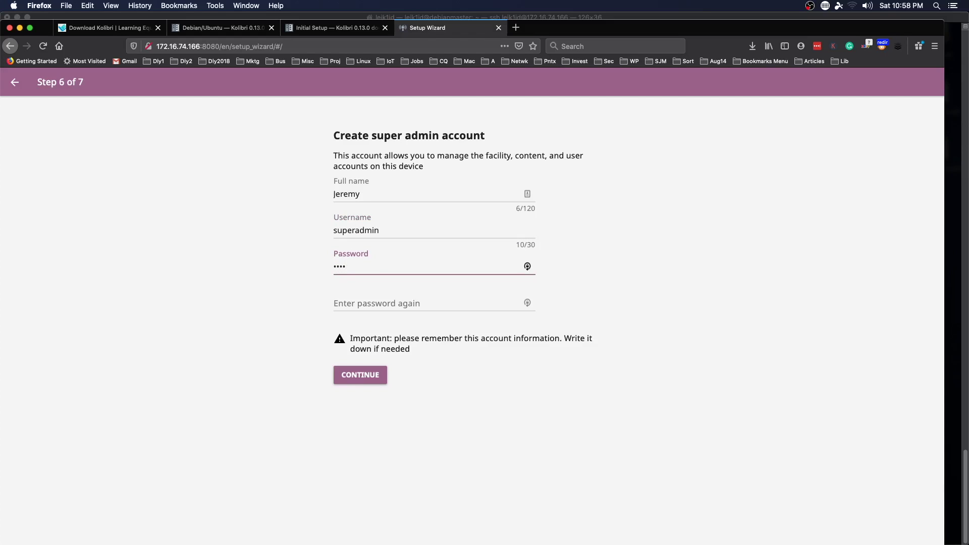
type("word")
key("Tab")
type("p")
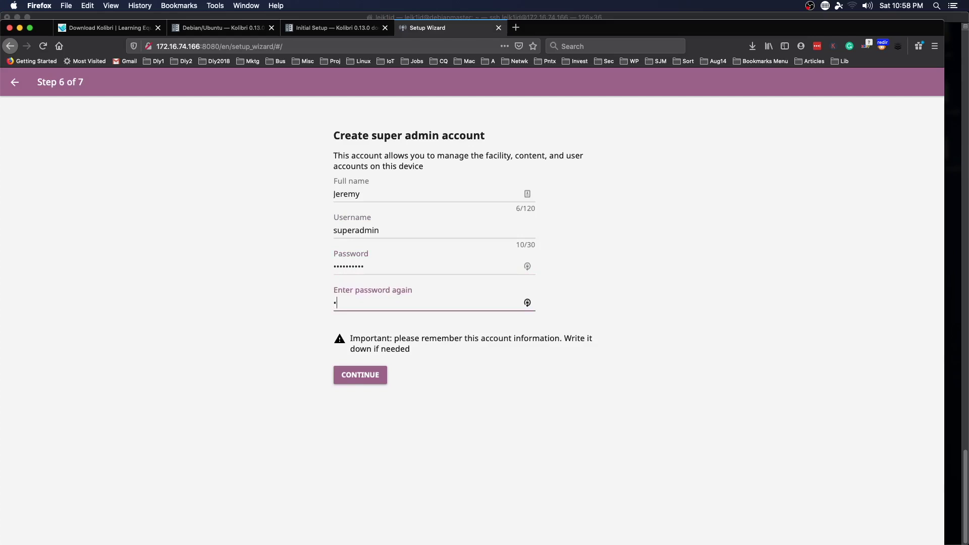
type("assword12")
key("Return")
key("Tab")
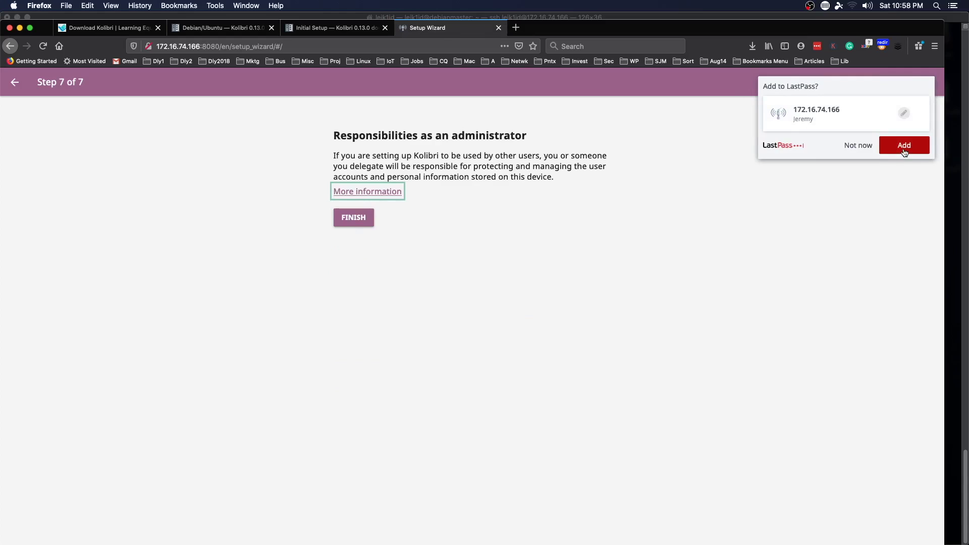
left_click(904, 146)
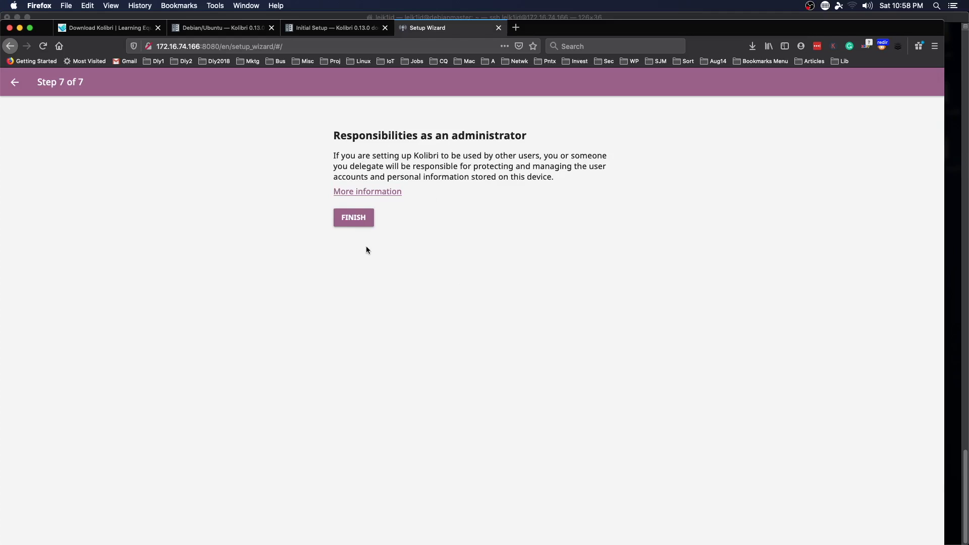
Step: Finish the setup wizard and dismiss the Welcome to Kolibri message
left_click(354, 222)
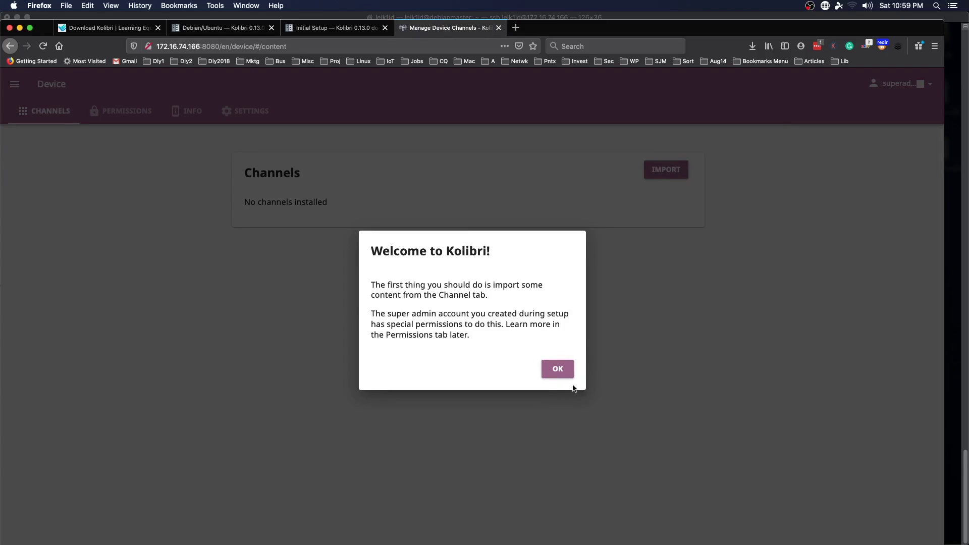
left_click(557, 373)
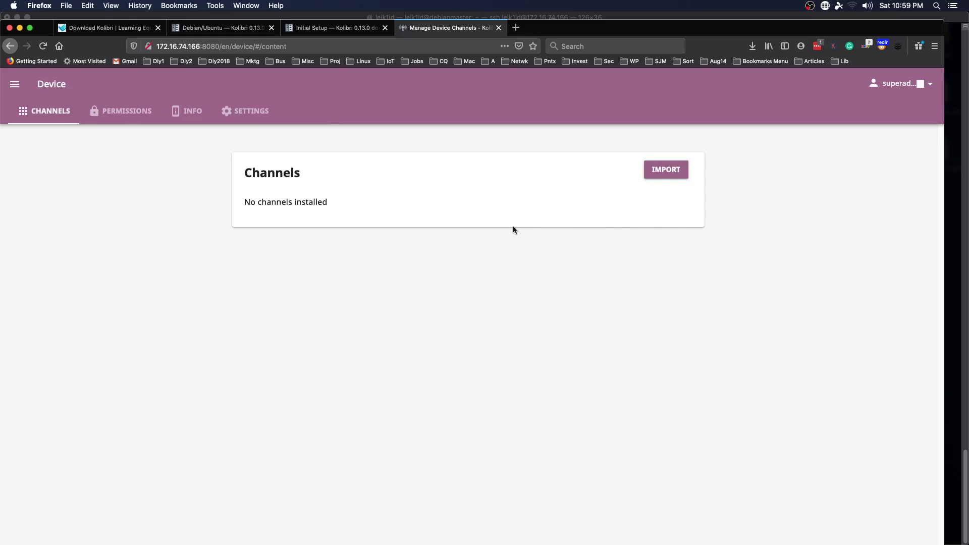
Step: Start a channel import from Kolibri Studio (online) and filter the channel list to English
left_click(660, 174)
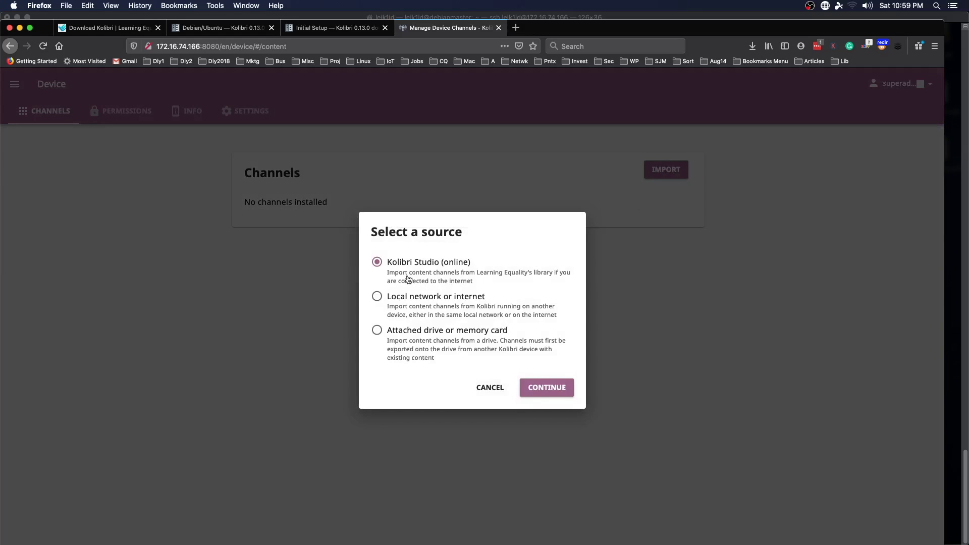
left_click(549, 395)
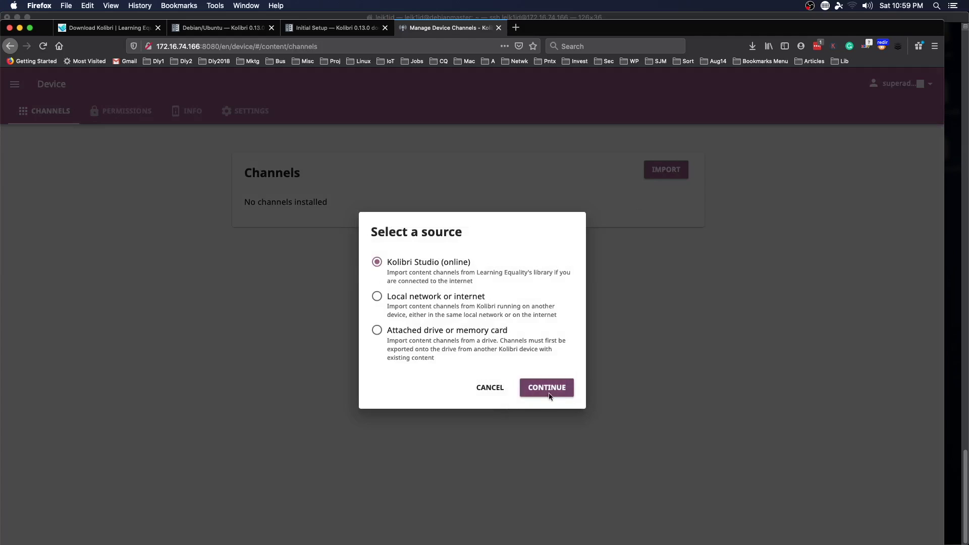
left_click(550, 395)
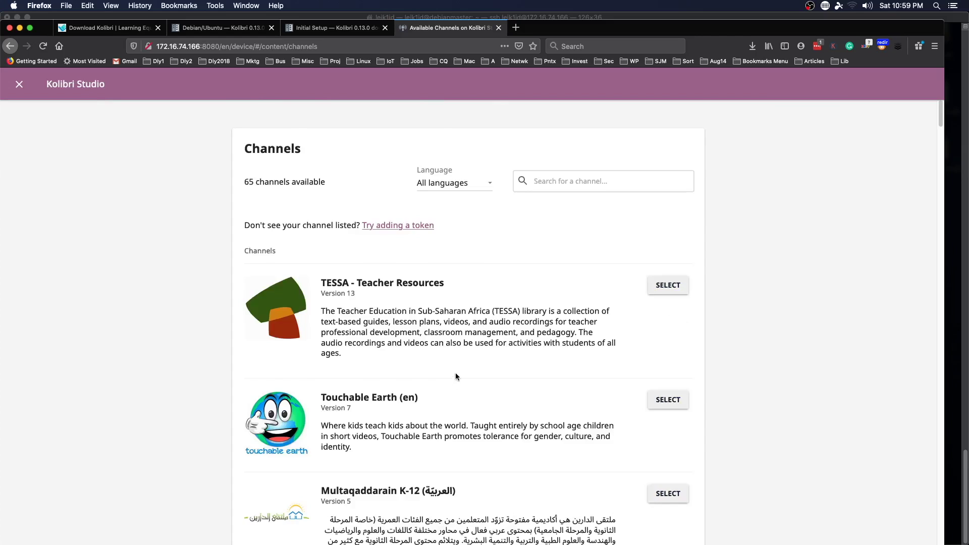
scroll(455, 376, "down", 10)
scroll(341, 115, "up", 11)
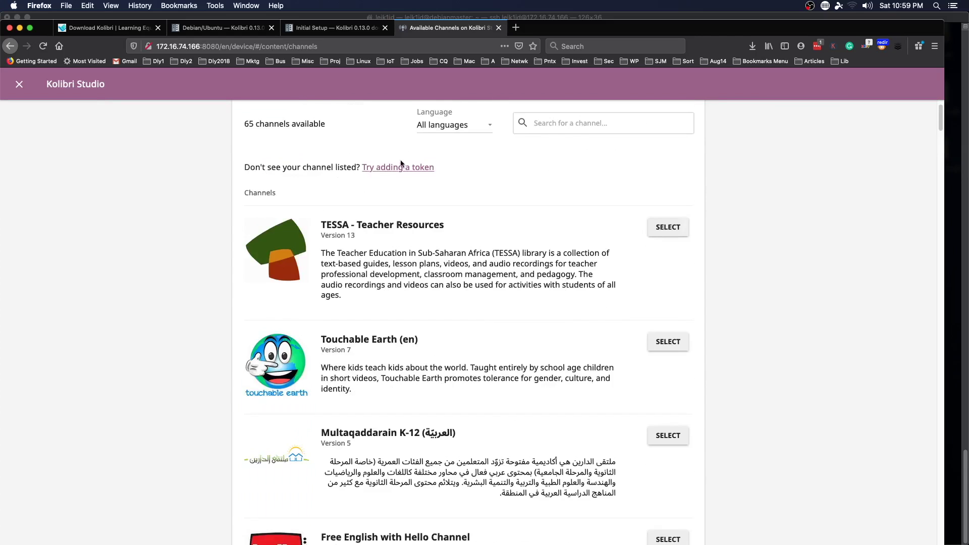
scroll(401, 163, "up", 2)
left_click(470, 183)
left_click(448, 217)
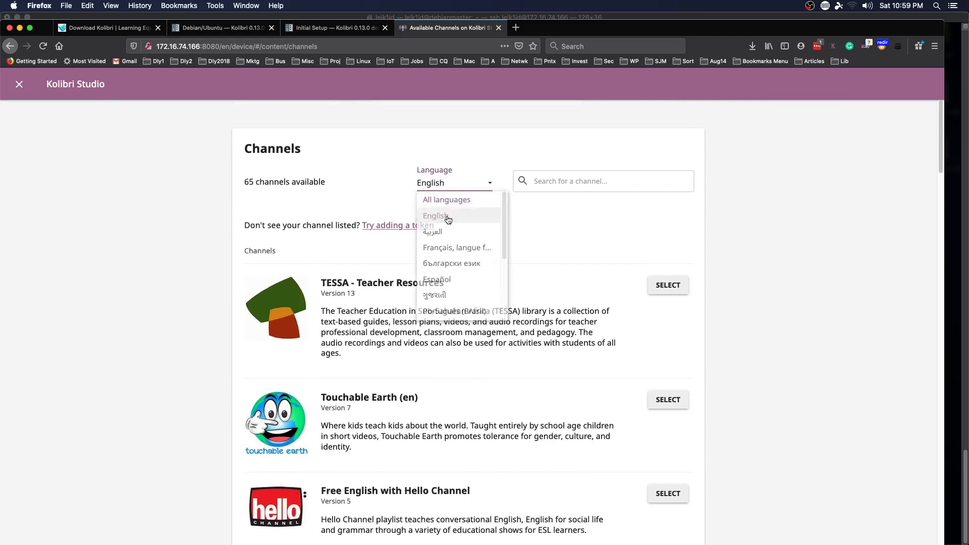
scroll(239, 328, "down", 8)
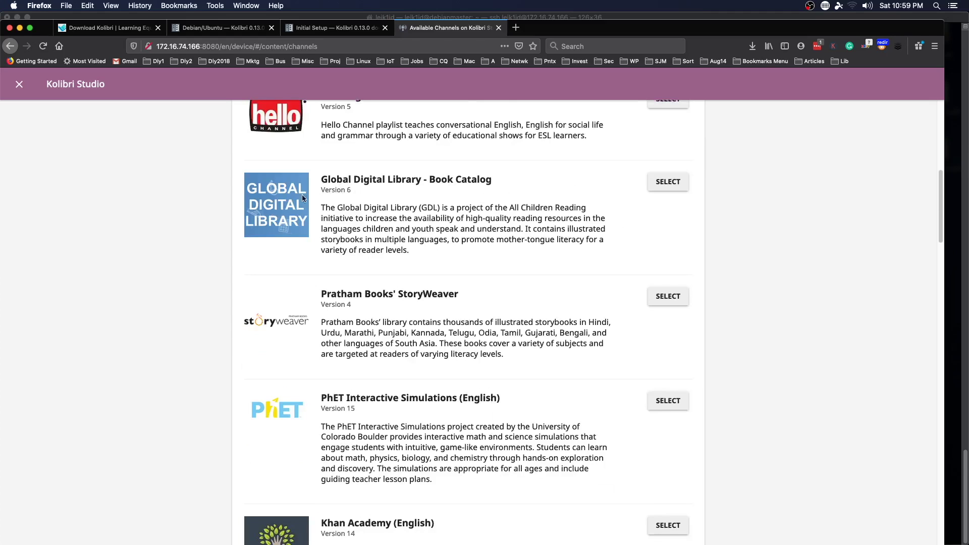
scroll(234, 353, "down", 6)
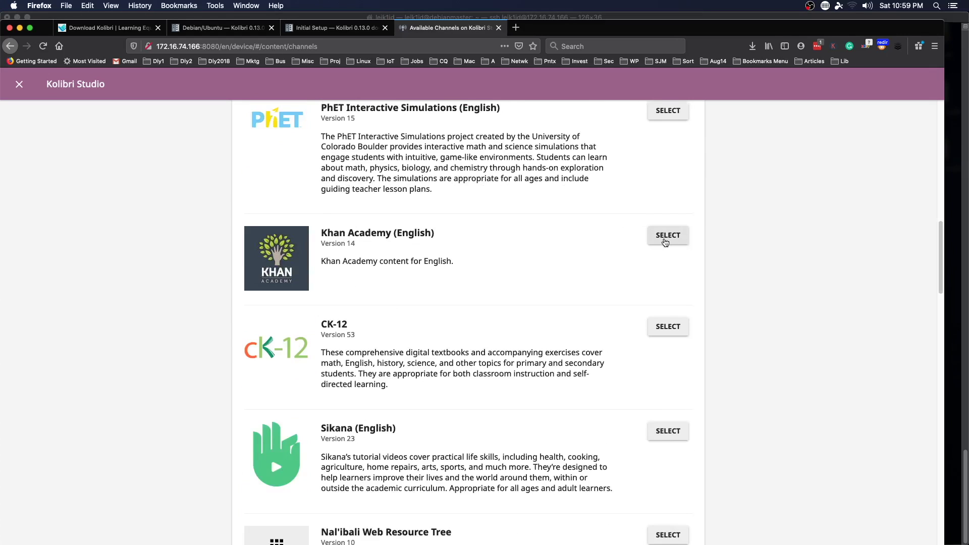
Step: Select the Khan Academy (English) channel and tick the Arts and humanities topic
left_click(665, 237)
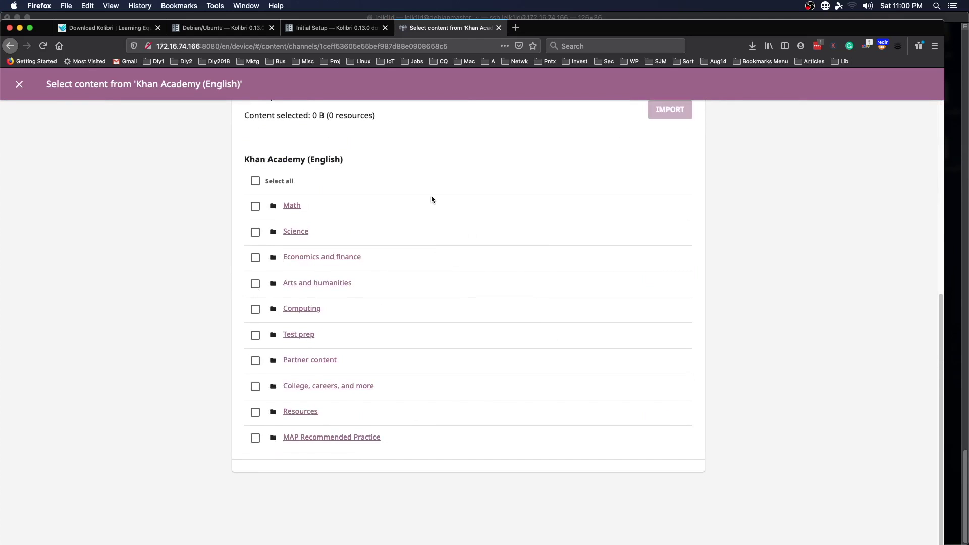
left_click(255, 284)
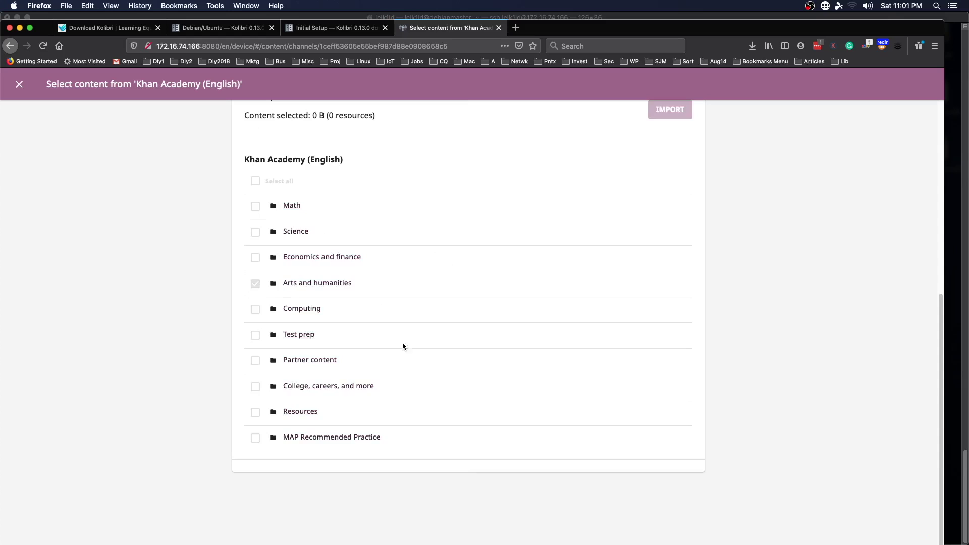
Step: Narrow the selection to World history's Beginnings - 600 BCE (39 resources, 145 MB) and import it
left_click(318, 284)
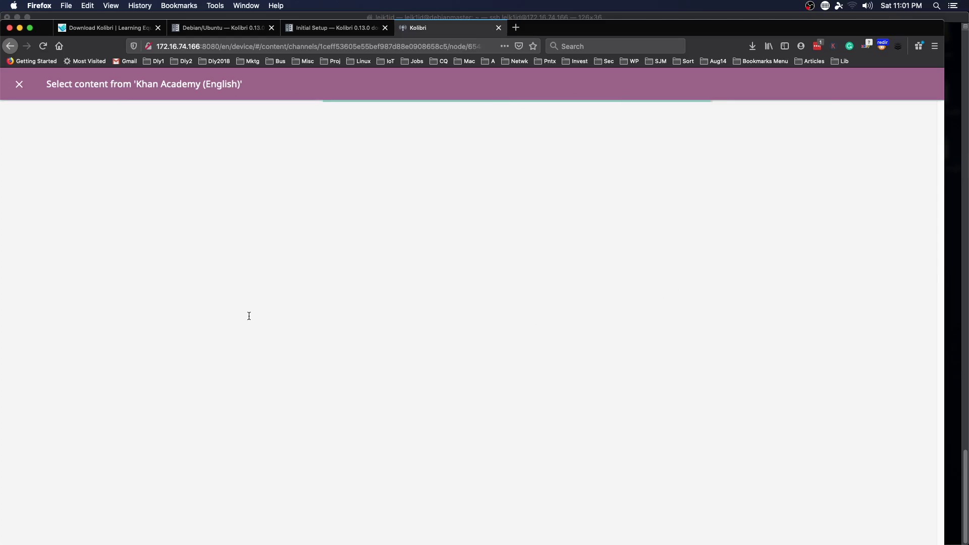
scroll(216, 332, "down", 6)
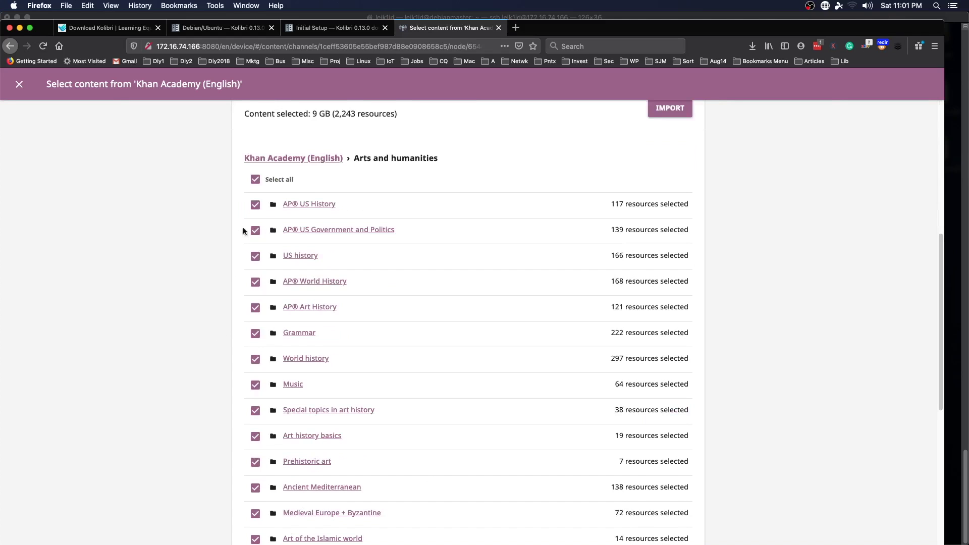
left_click(256, 181)
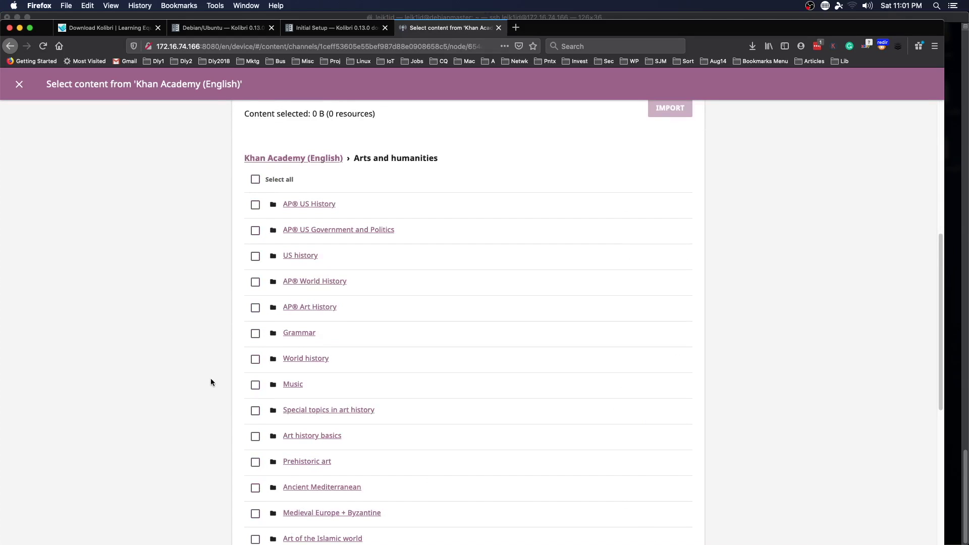
scroll(225, 392, "down", 5)
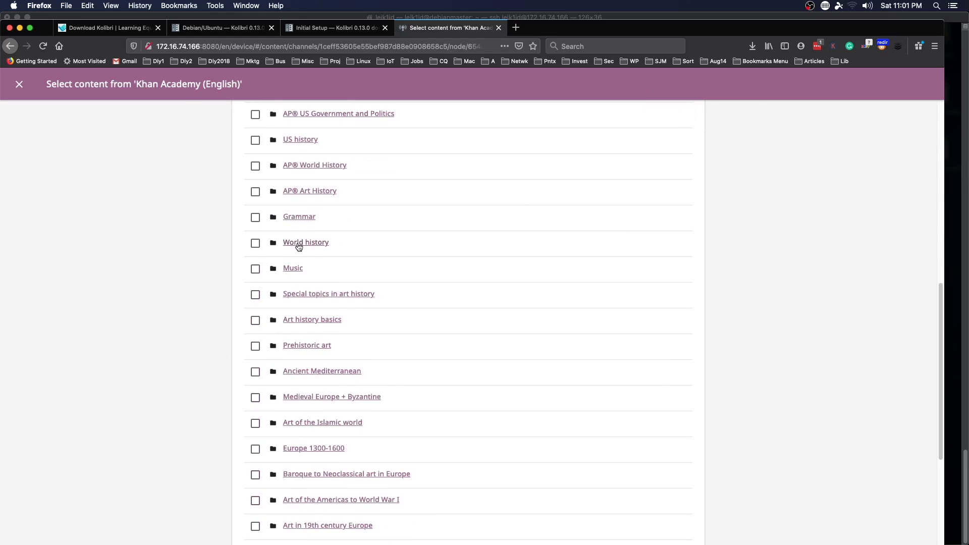
left_click(299, 246)
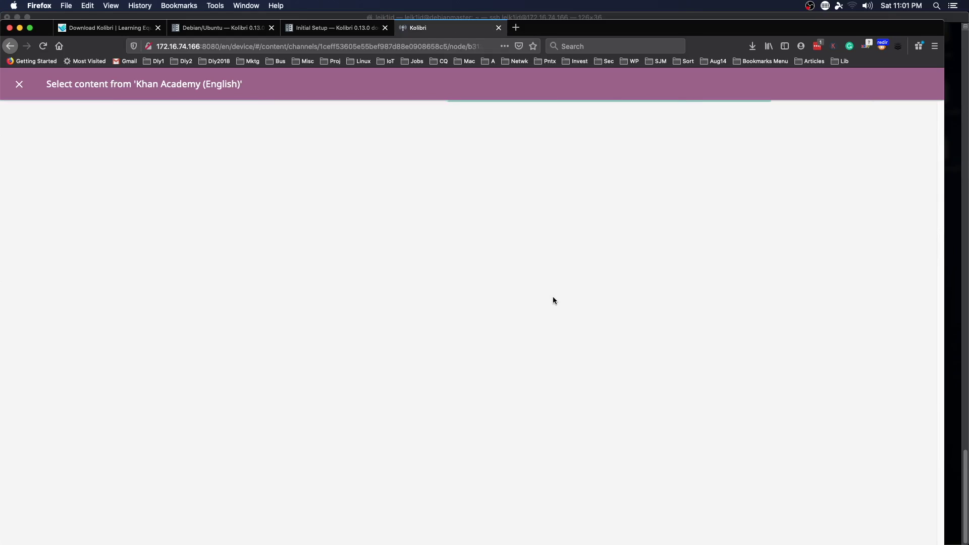
scroll(472, 302, "down", 5)
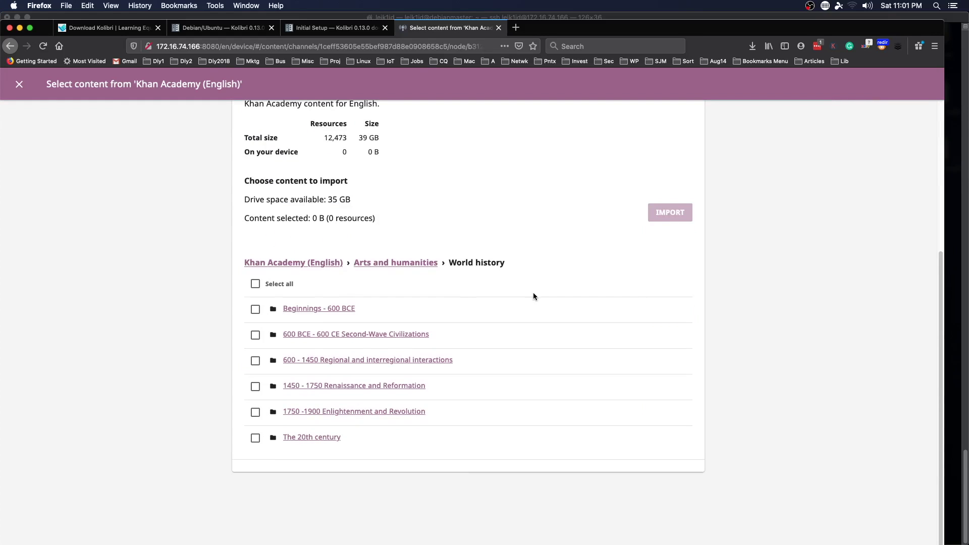
left_click(255, 309)
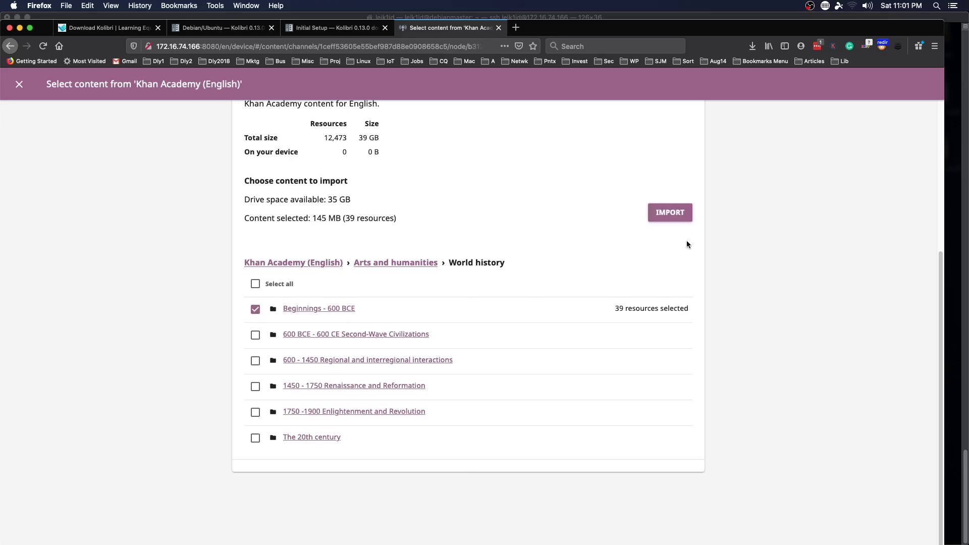
left_click(669, 214)
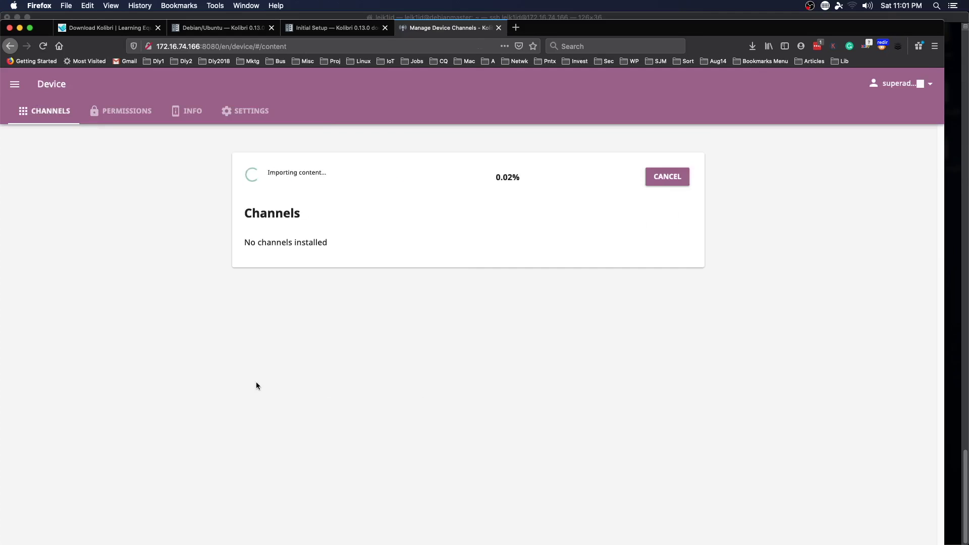